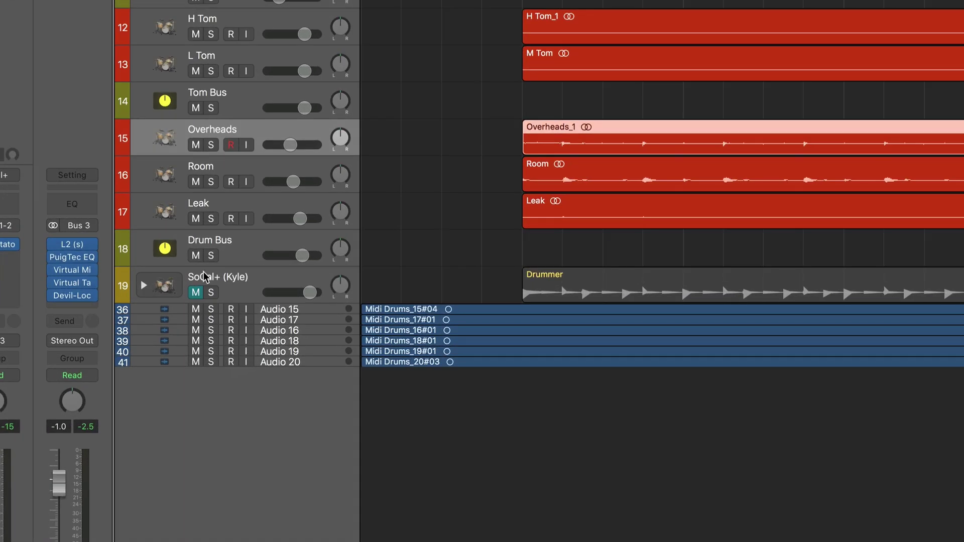
Examine the individual drum tracks inside the SoCal+ drummer track stack, from Overheads through Shaker, and collapse the stack
left_click(140, 377)
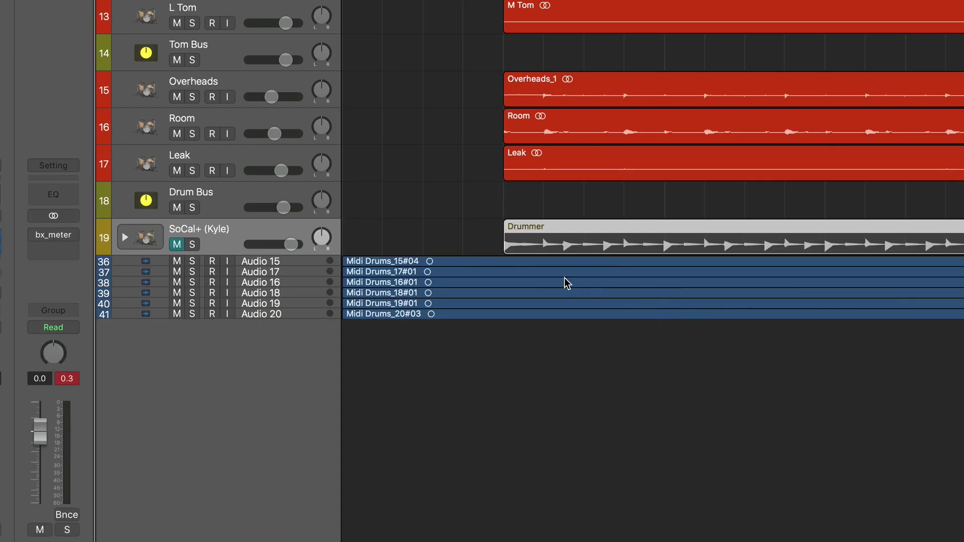
left_click(125, 243)
scroll(224, 248, "down", 3)
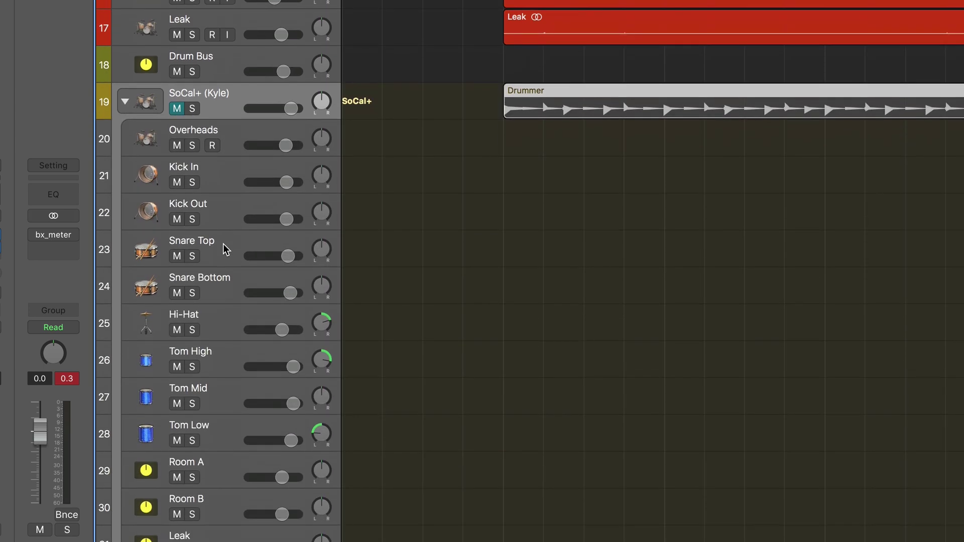
scroll(224, 249, "down", 2)
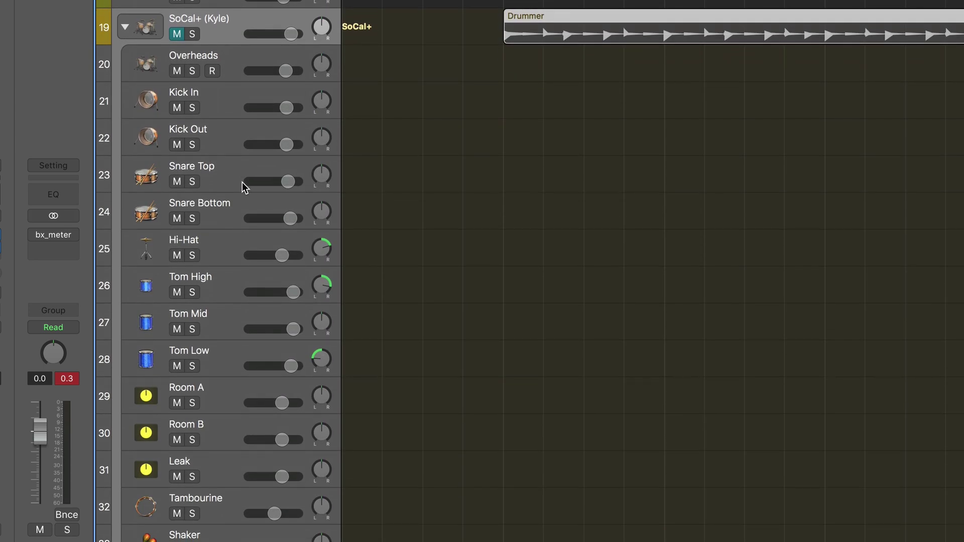
scroll(242, 183, "down", 2)
scroll(242, 182, "up", 3)
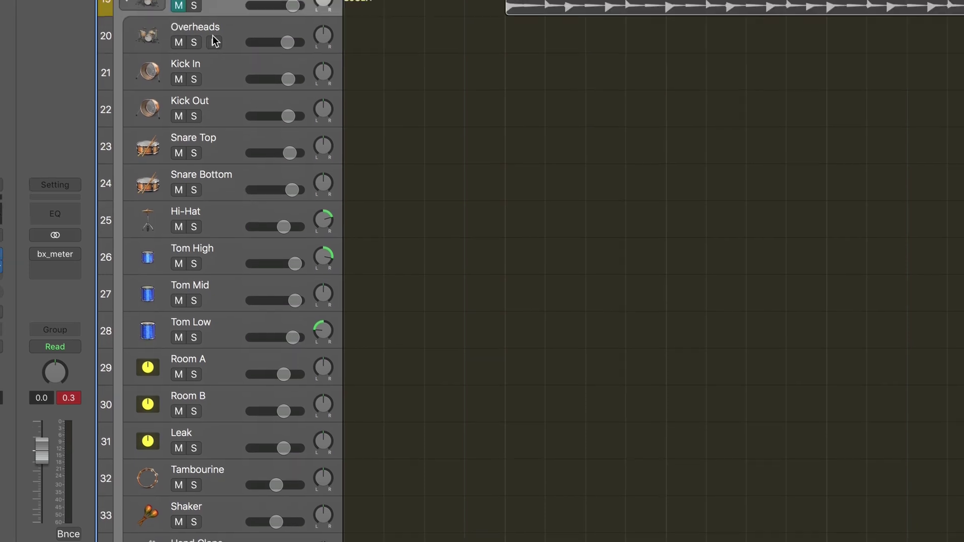
left_click(216, 79)
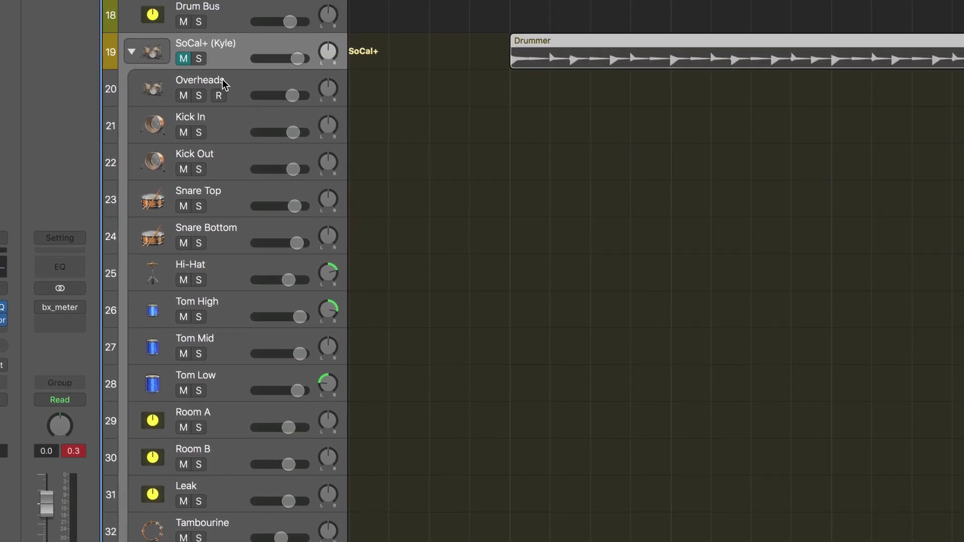
left_click(223, 121)
left_click(222, 156)
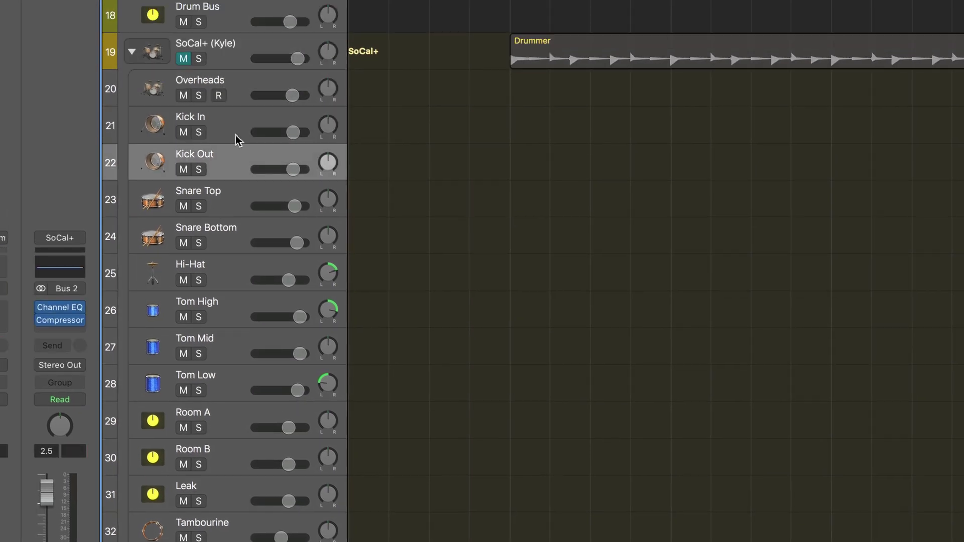
left_click(132, 52)
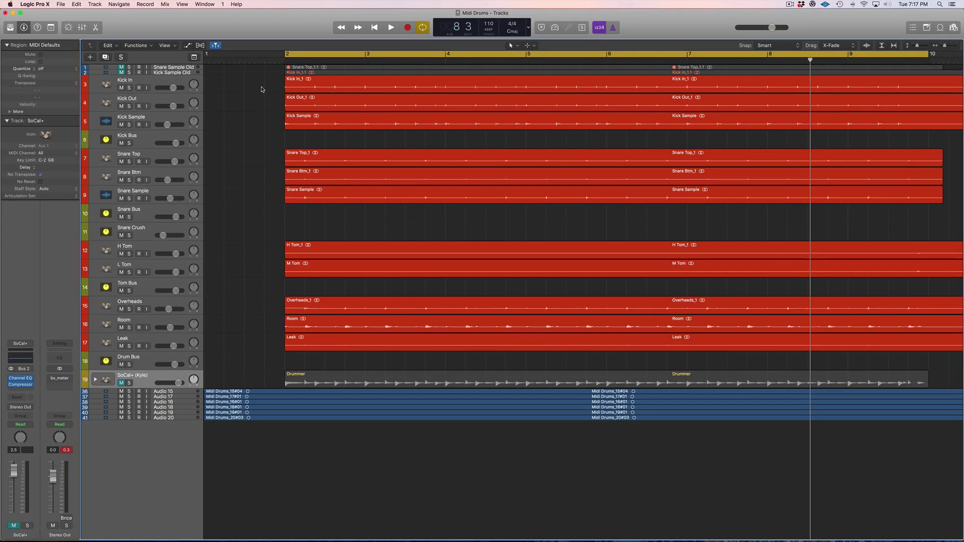
Highlight all recorded drum audio regions across the kick, snare, tom, overhead, room and leak tracks, and clear the selection
left_click_drag(343, 0, 524, 105)
left_click_drag(392, 203, 620, 340)
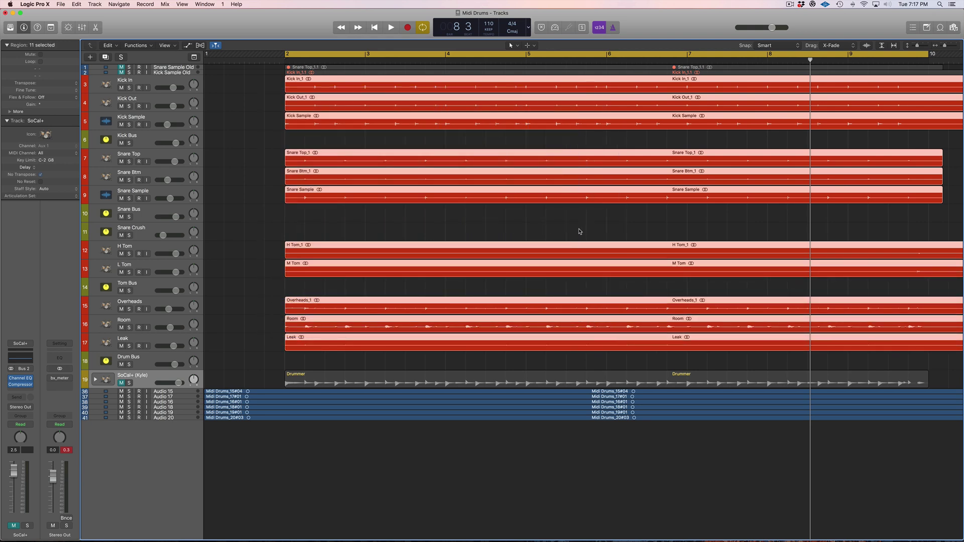
left_click(578, 217)
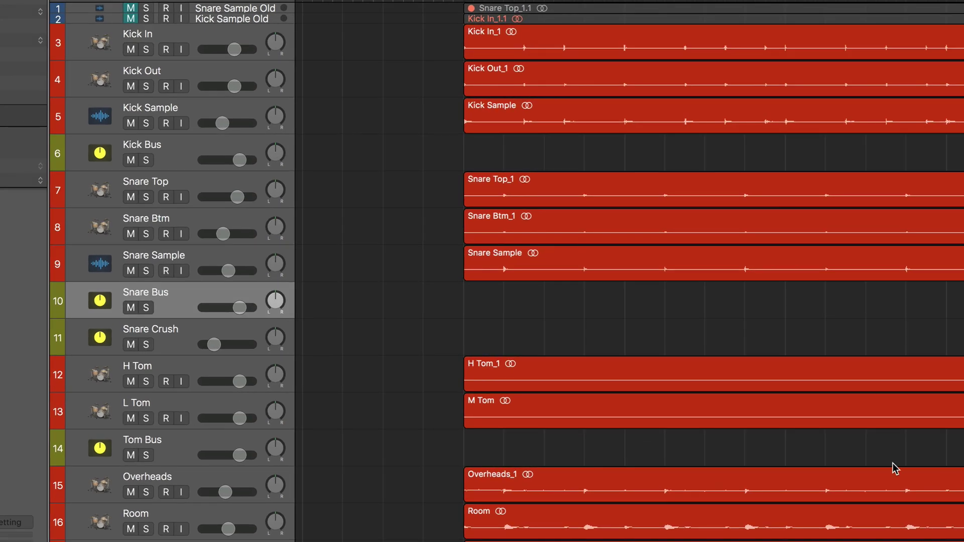
Go through the recorded kick and snare tracks one by one, including the Kick Bus and Snare Bus
left_click(86, 43)
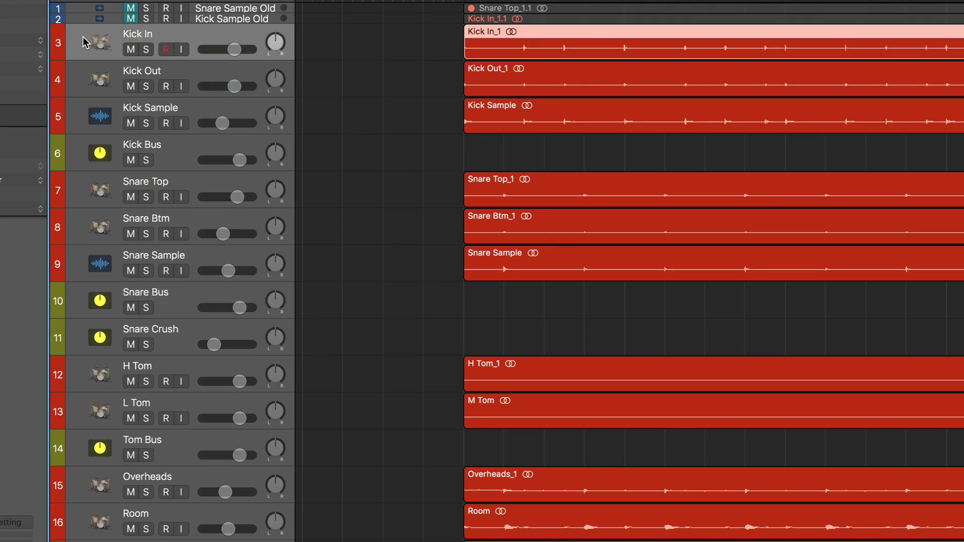
left_click(80, 75)
left_click(82, 113)
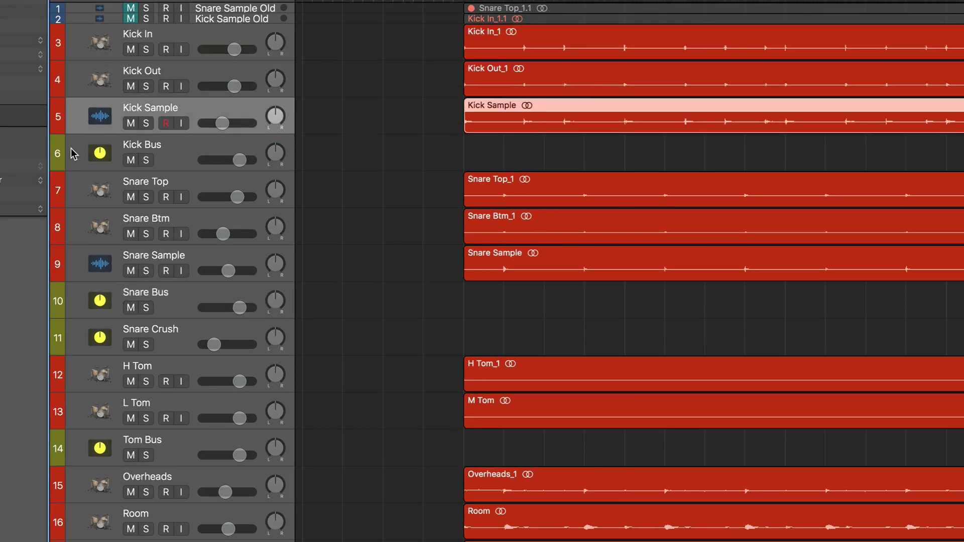
left_click(72, 152)
left_click(71, 191)
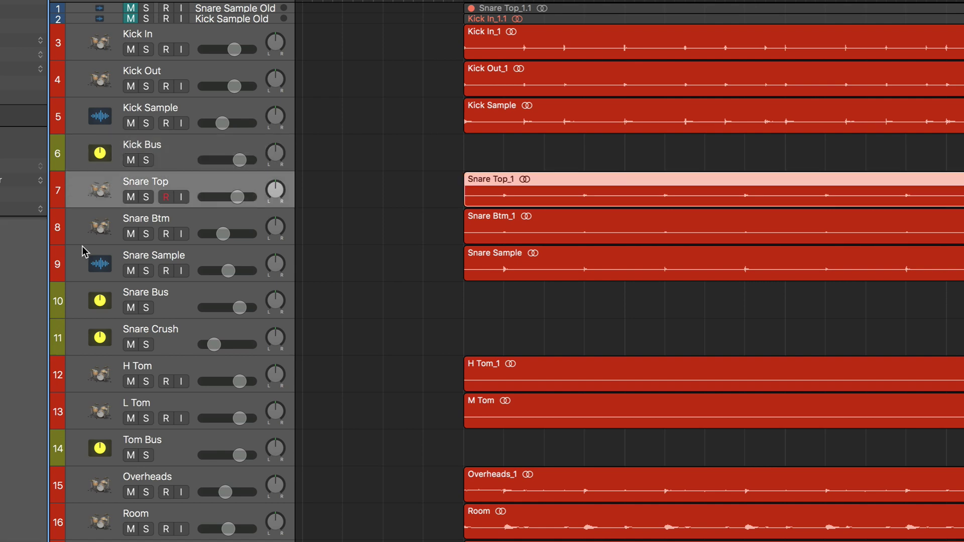
left_click(85, 302)
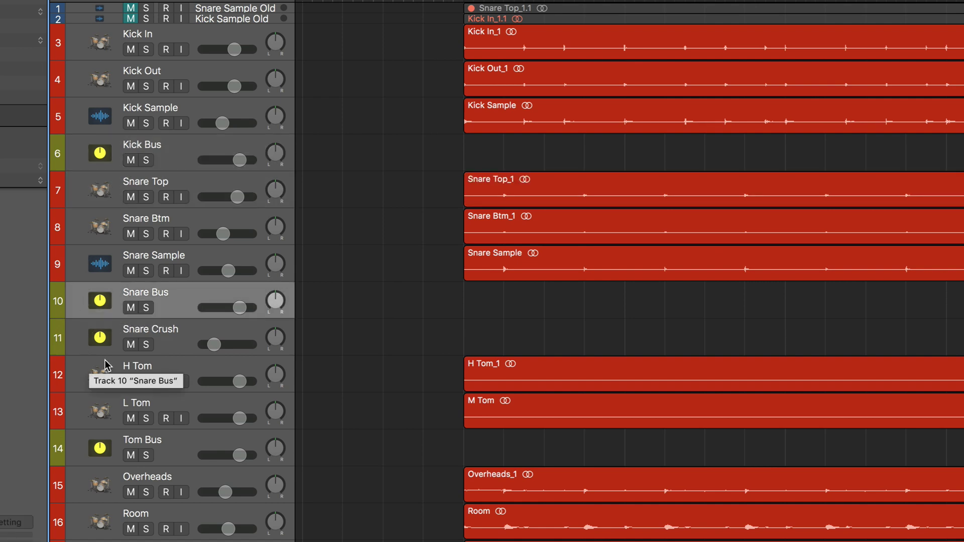
scroll(193, 389, "down", 5)
Compare the SoCal+ drummer track with the Drum Bus by swapping their mutes during playback, ending with SoCal+ muted
left_click(192, 388)
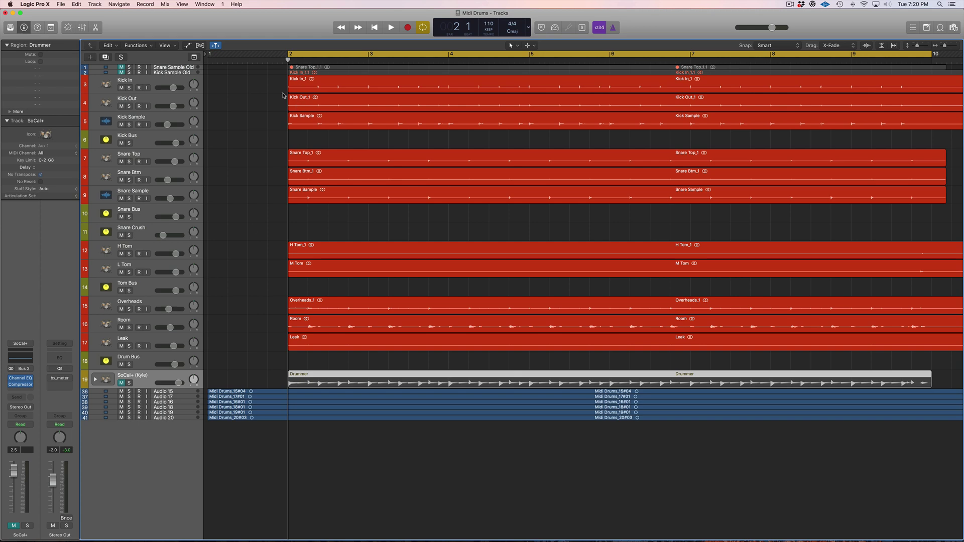
left_click(121, 383)
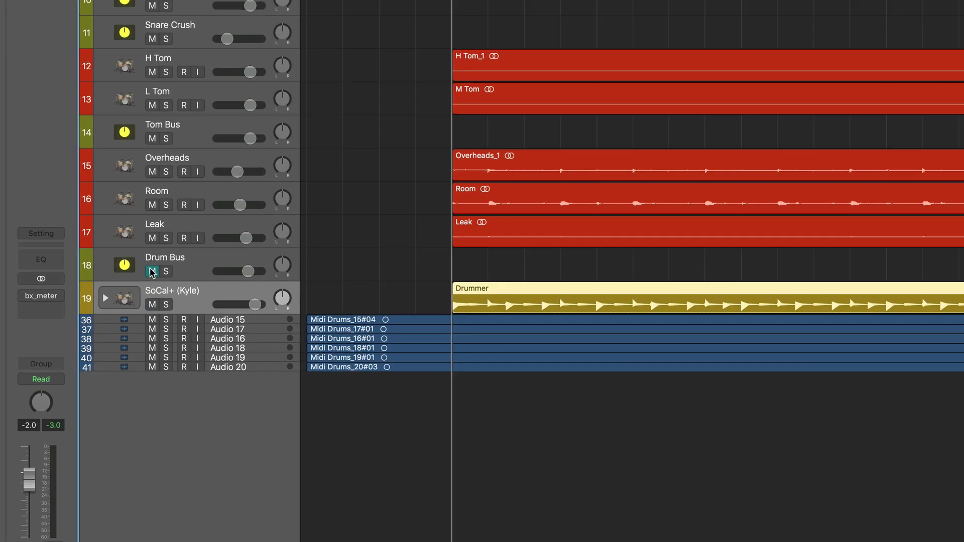
key("space")
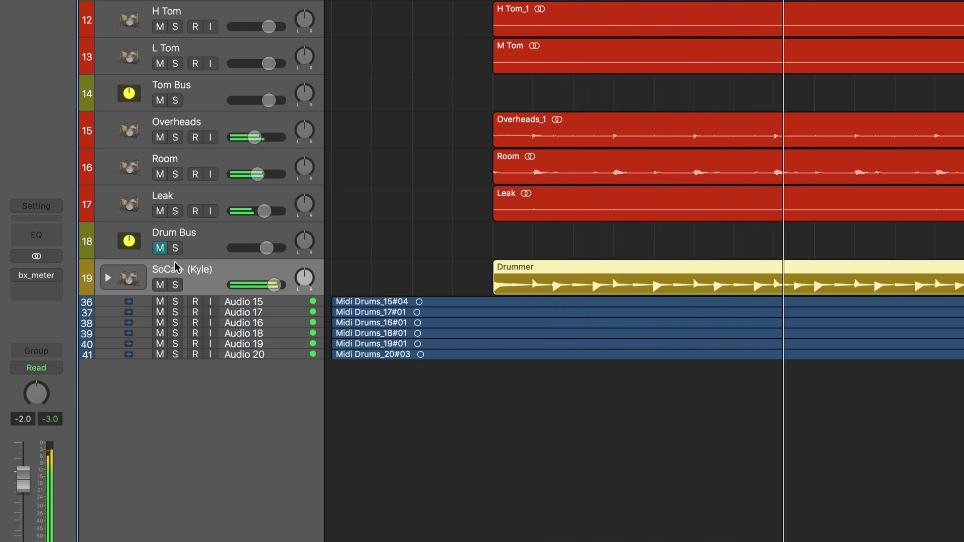
left_click(160, 285)
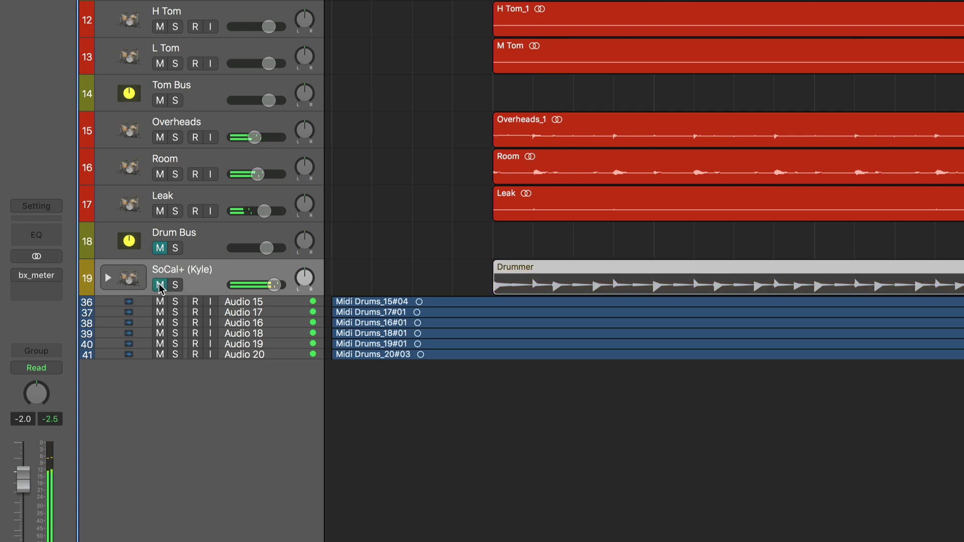
left_click(159, 248)
key("space")
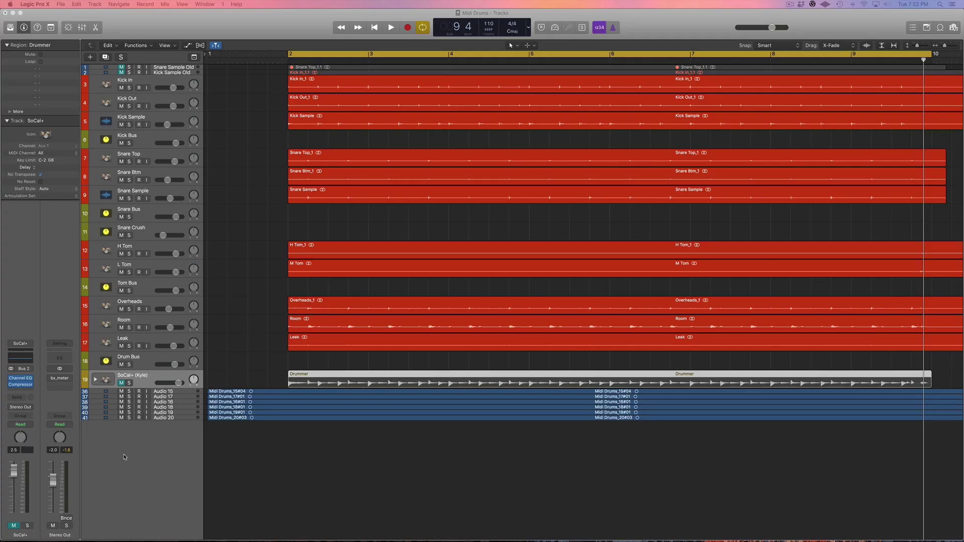
Mute audio tracks 36 to 41 and select the Drum Bus track
left_click_drag(160, 302, 160, 345)
left_click_drag(121, 415, 121, 418)
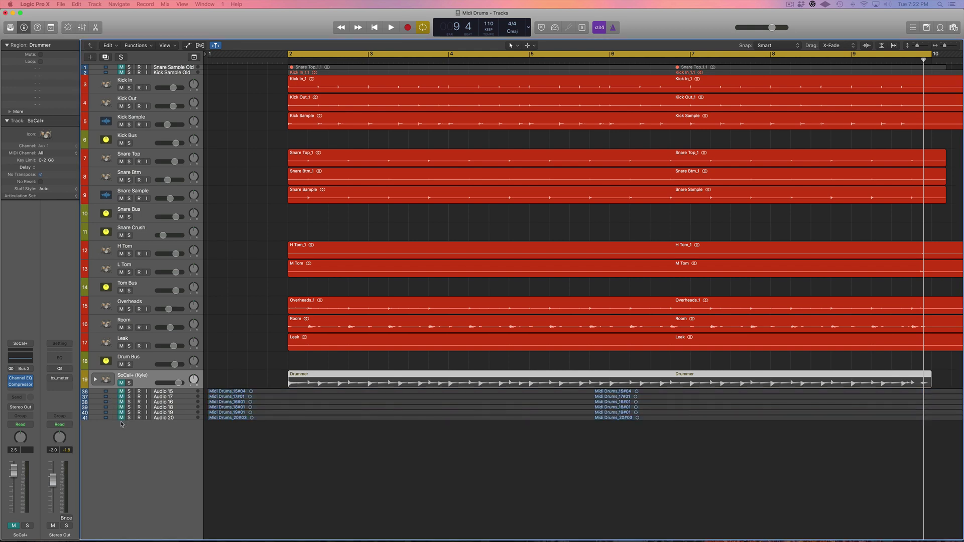
left_click(122, 357)
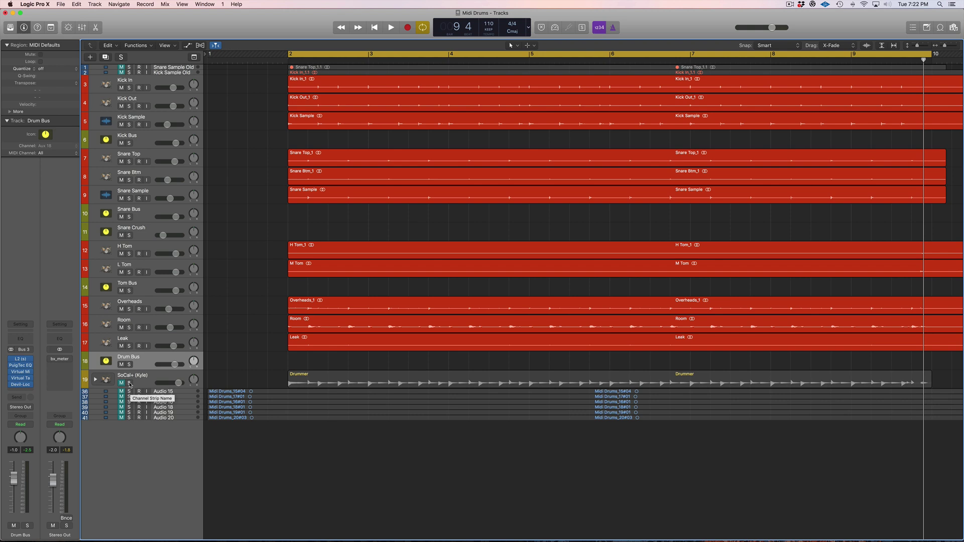
Toggle solo on the SoCal+ drummer track during playback to compare it with the recorded drums, leaving it unsoloed
left_click(129, 384)
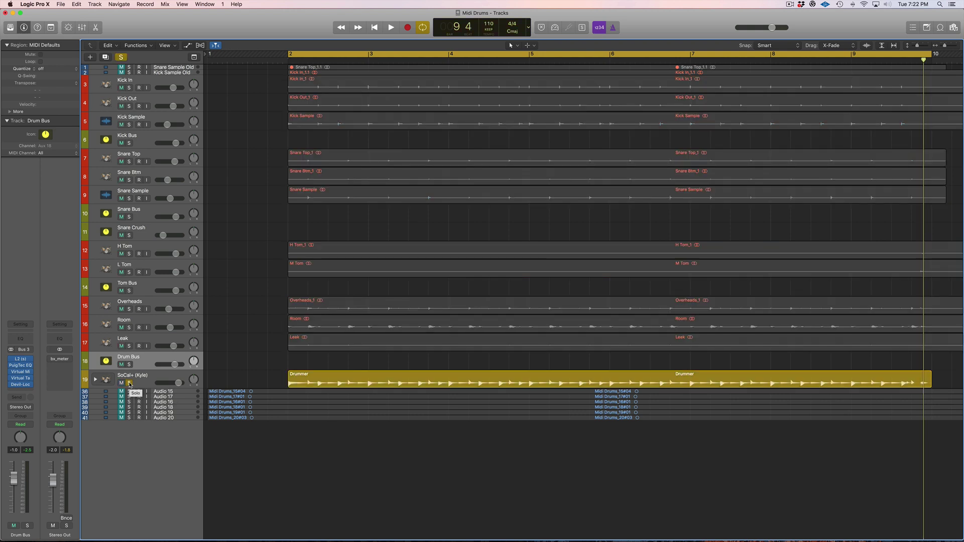
key("space")
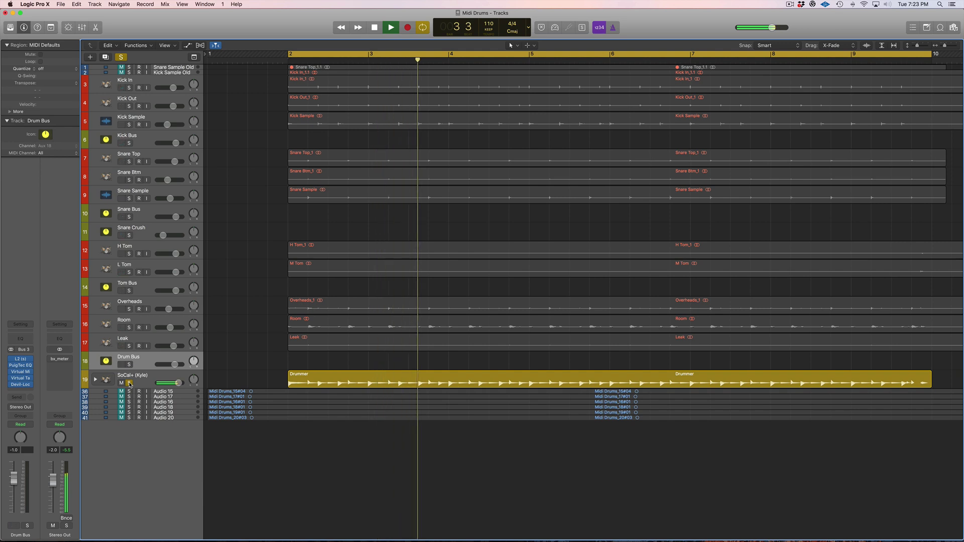
key("space")
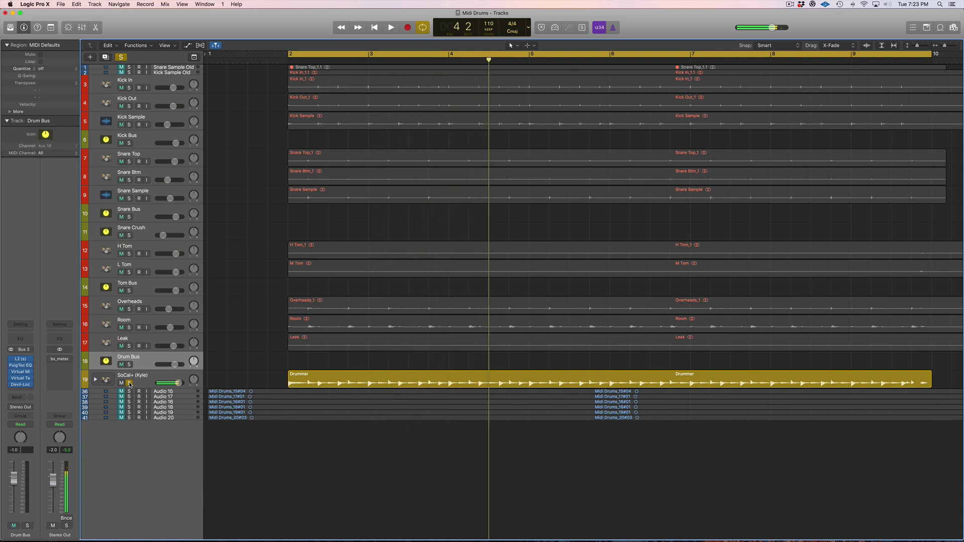
left_click(129, 384)
key("space")
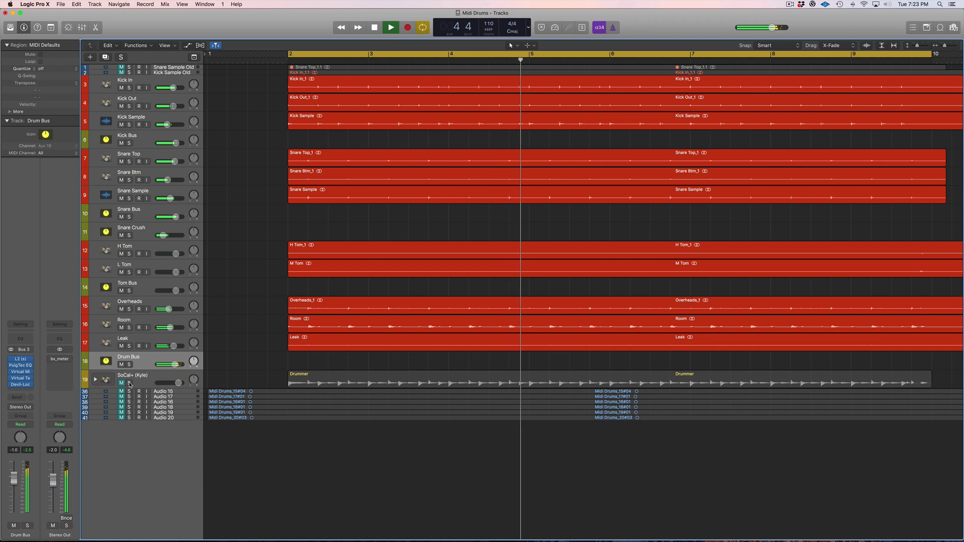
left_click(129, 384)
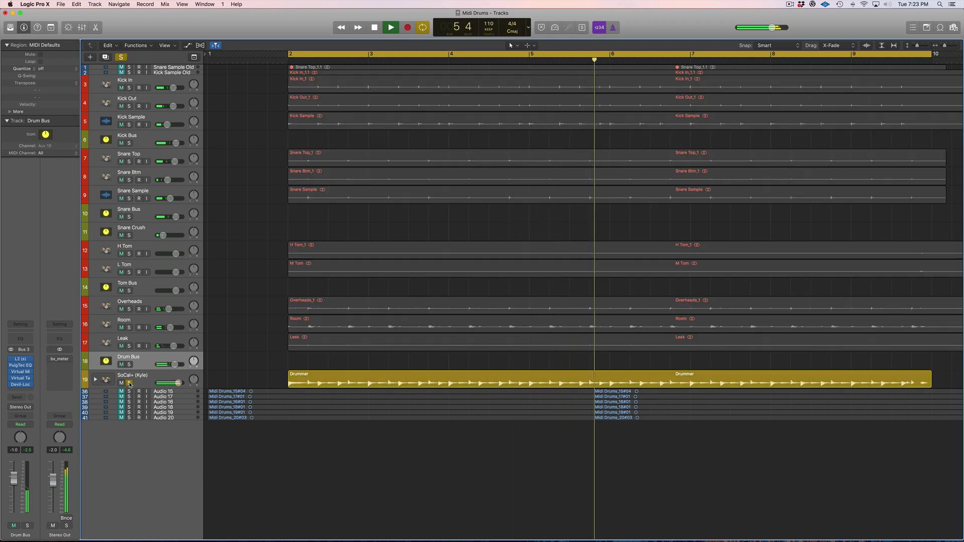
left_click(129, 383)
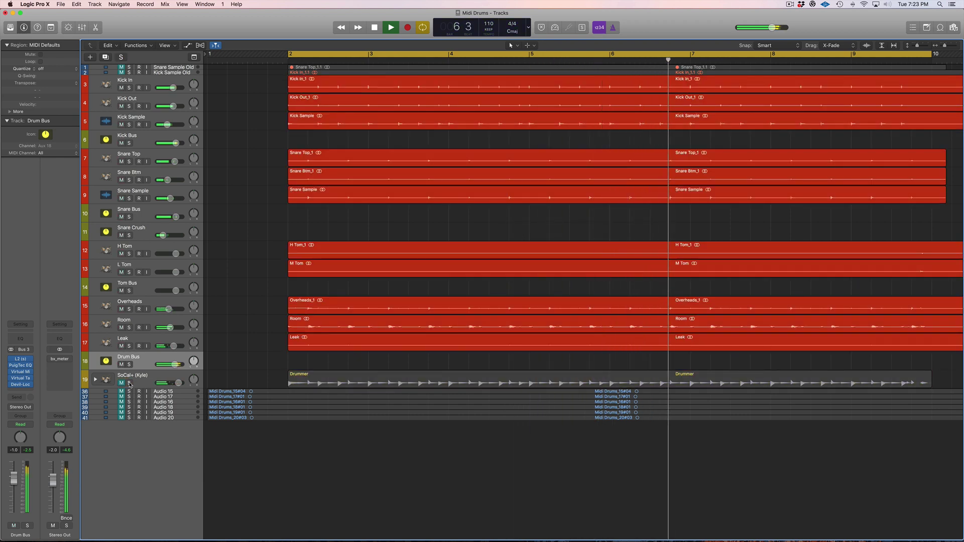
key("space")
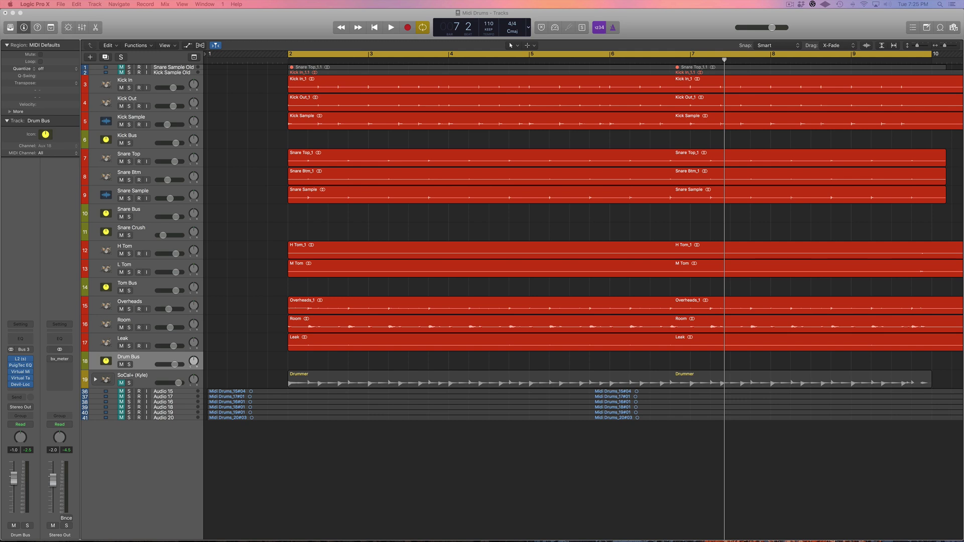
Open the mixer and play back the Kick In channel soloed
left_click(55, 135)
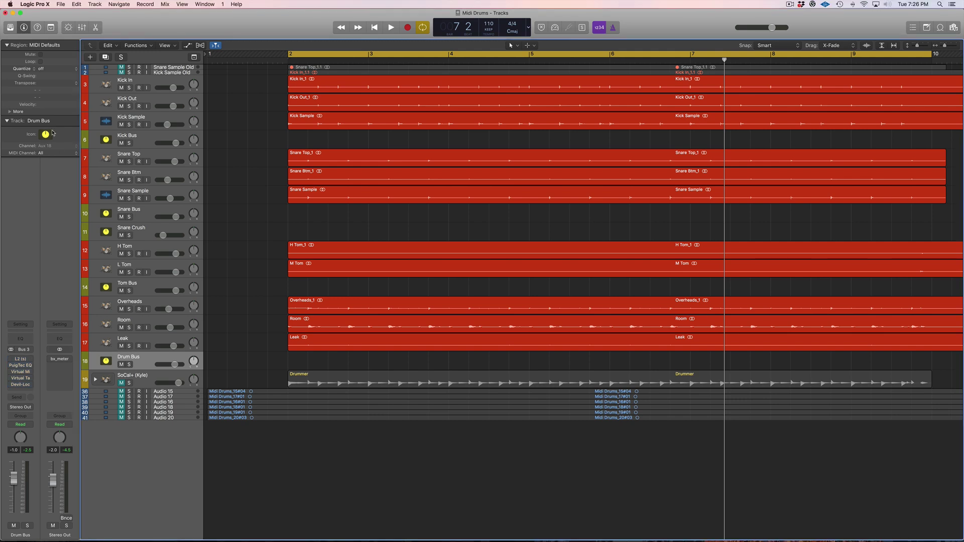
left_click(82, 27)
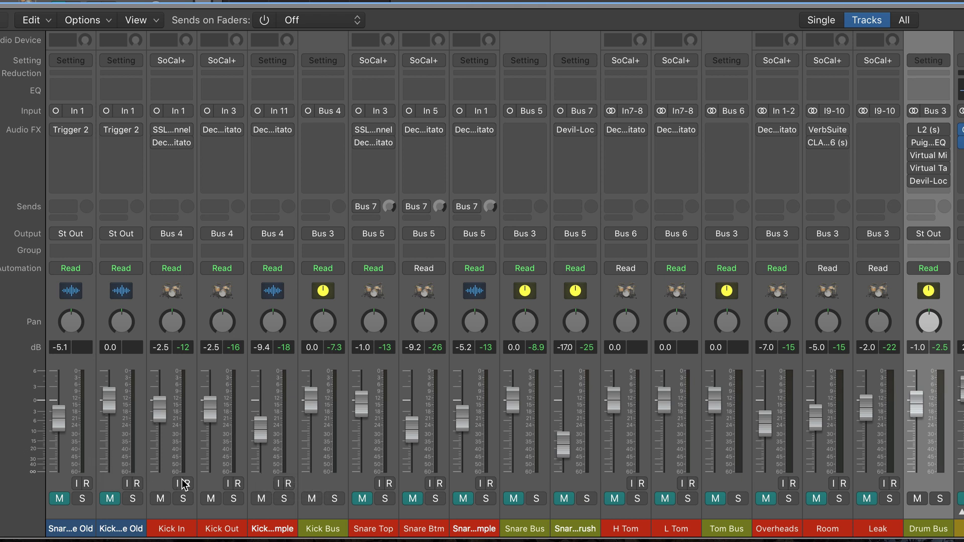
left_click(184, 499)
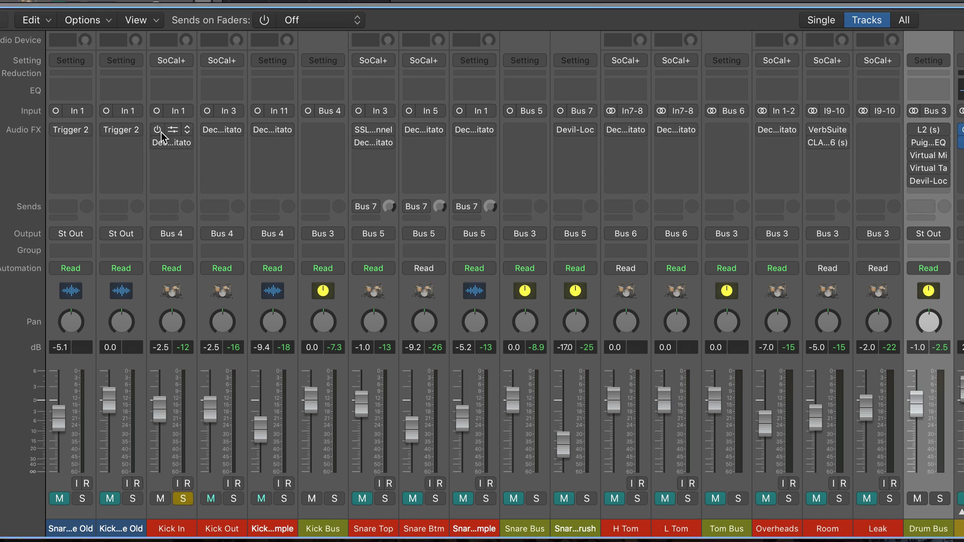
key("space")
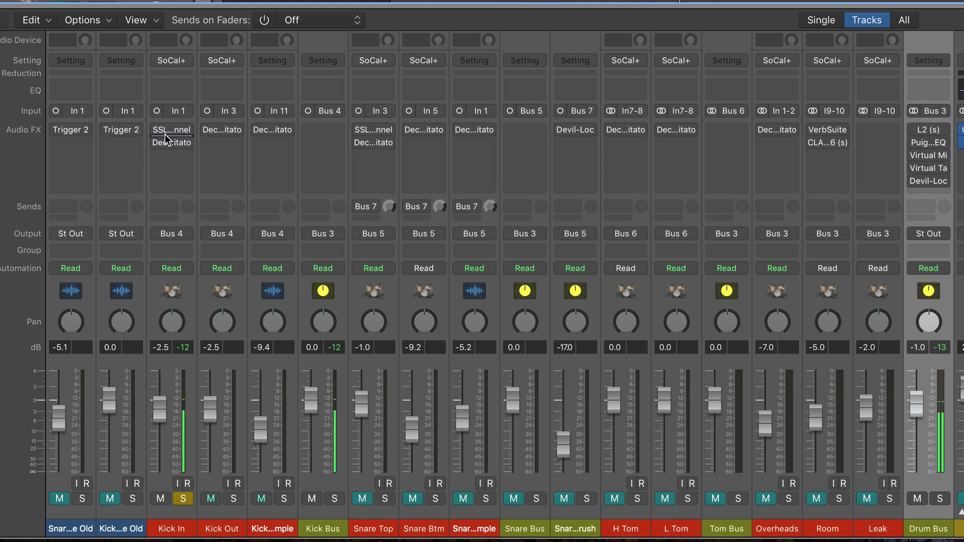
Enable the SSL channel and Decapitator plug-ins on the Kick In channel, and adjust Decapitator's Mix amount
mouse_move(158, 130)
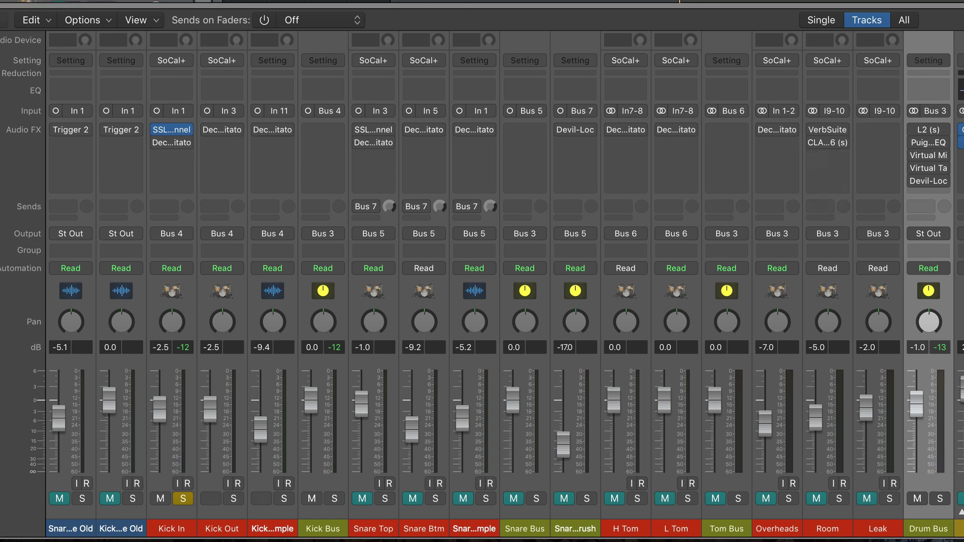
left_click(172, 143)
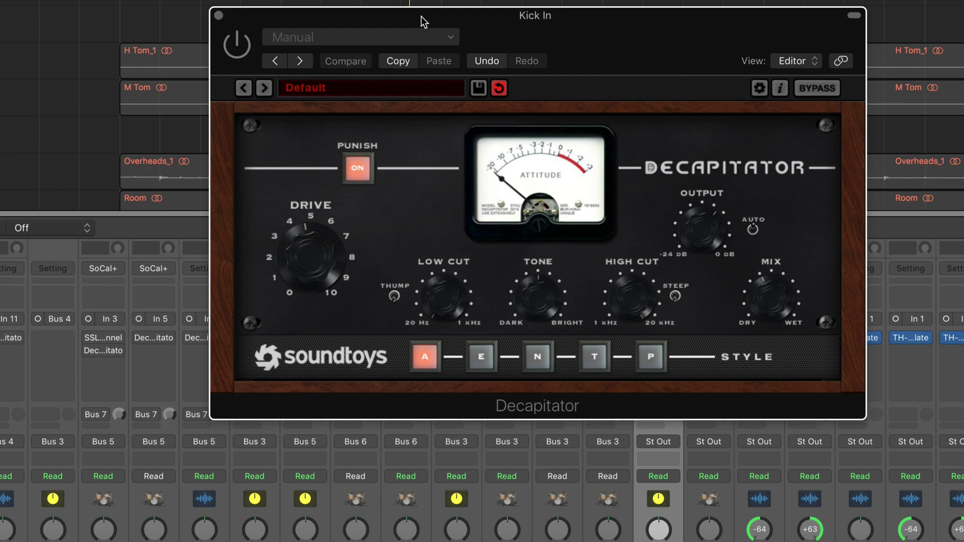
left_click(237, 45)
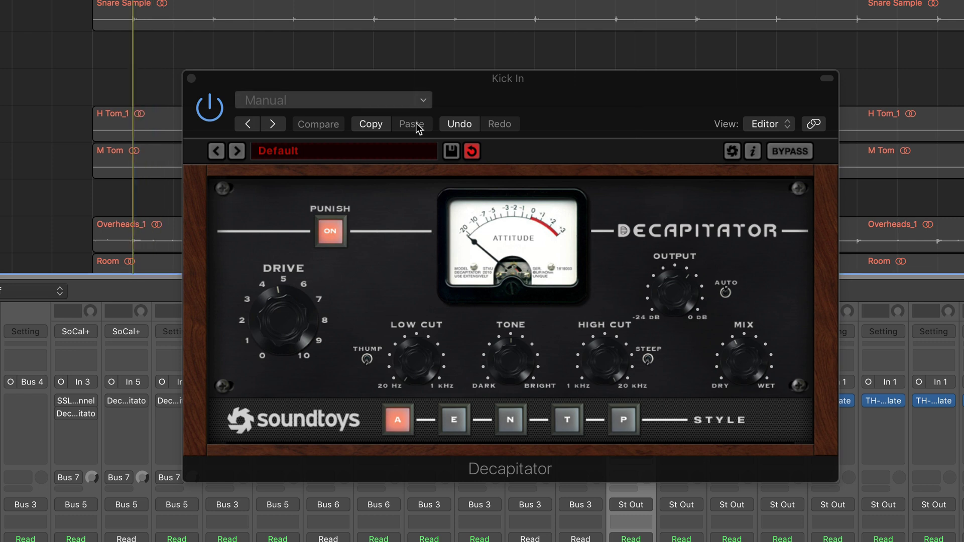
left_click(737, 363)
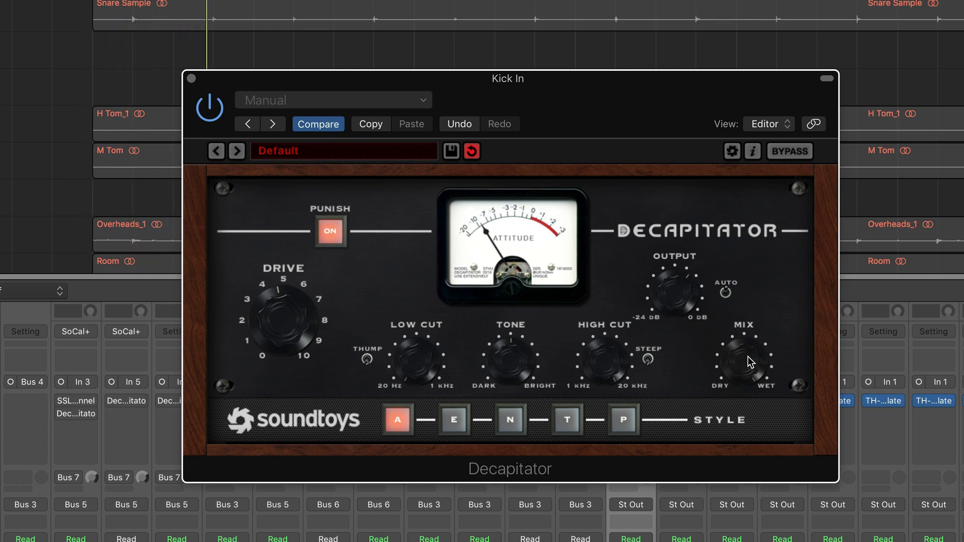
Adjust the Mix amount of Decapitator on the Kick In channel and close the plug-in
left_click_drag(740, 388, 735, 432)
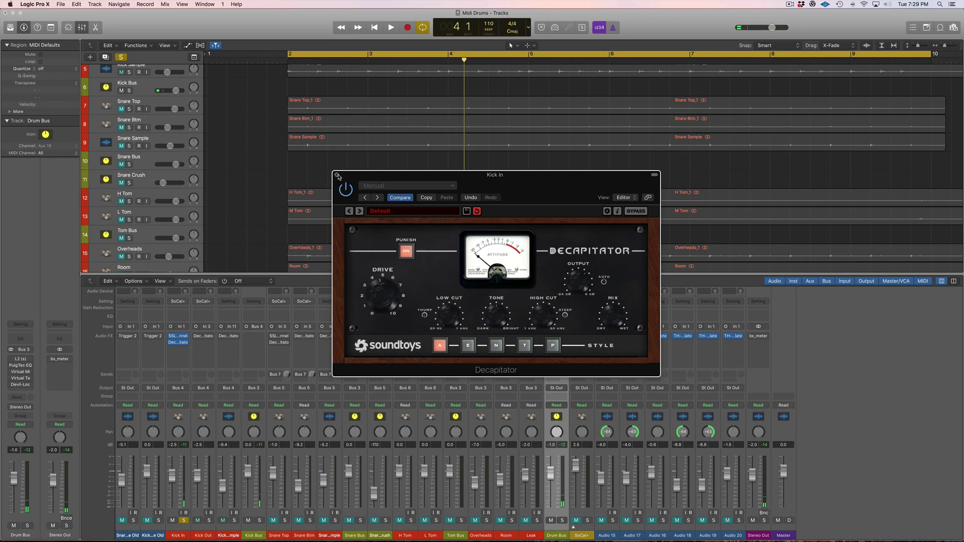
left_click(191, 78)
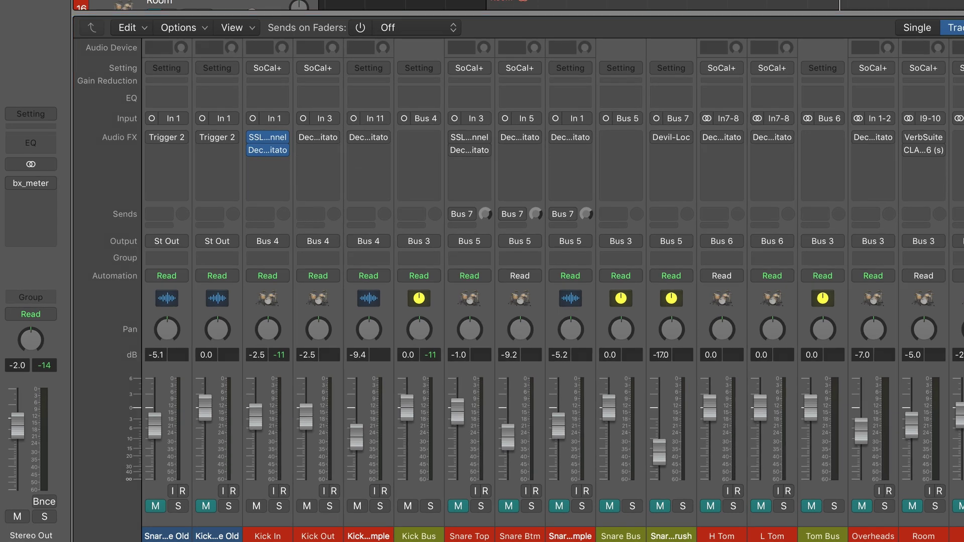
Open Decapitator on the Kick Out channel and enable it during playback
left_click(318, 137)
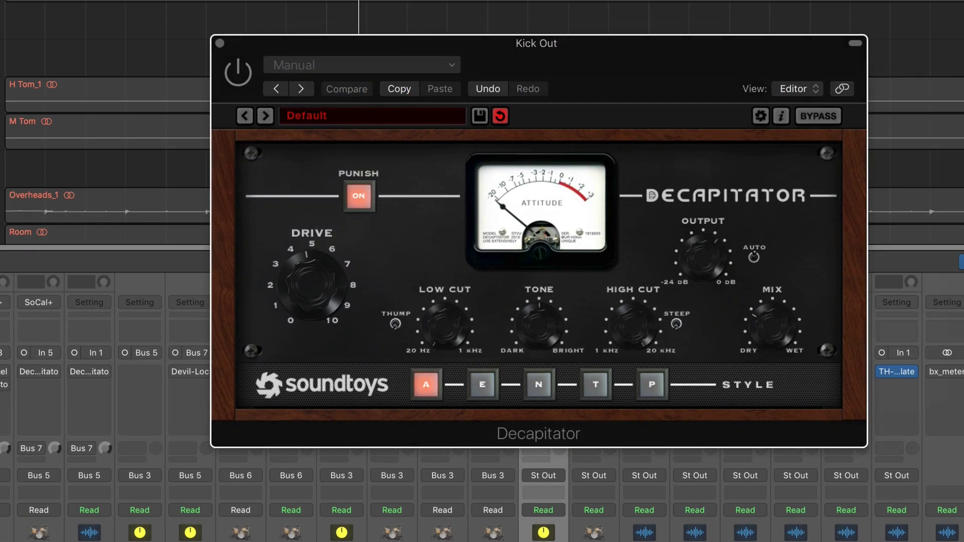
key("space")
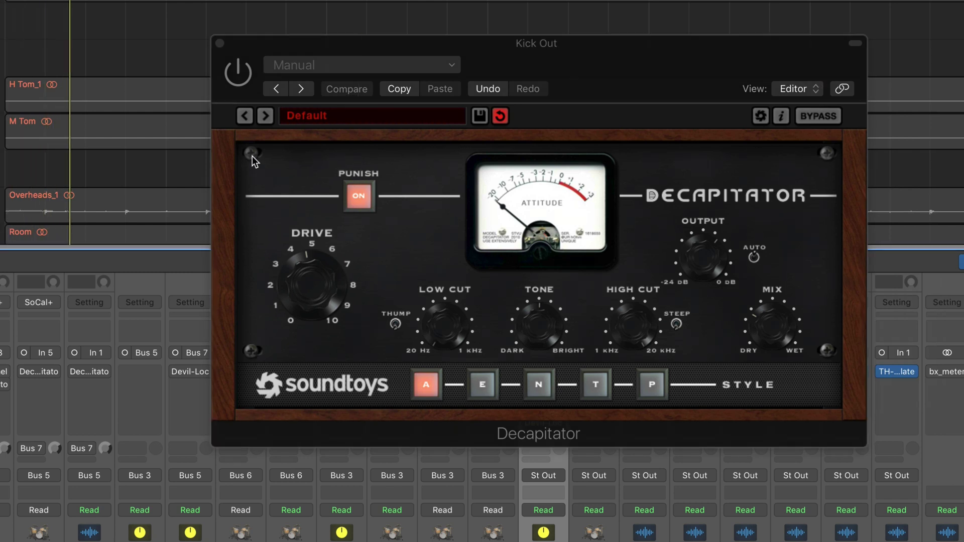
left_click(239, 77)
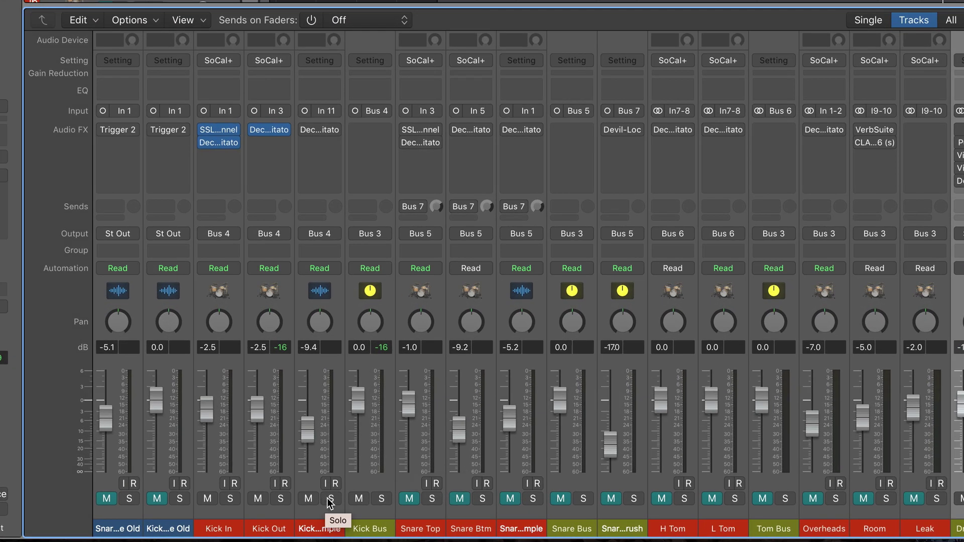
Play back the Kick Sample channel soloed and enable its Decapitator plug-in
left_click(328, 499)
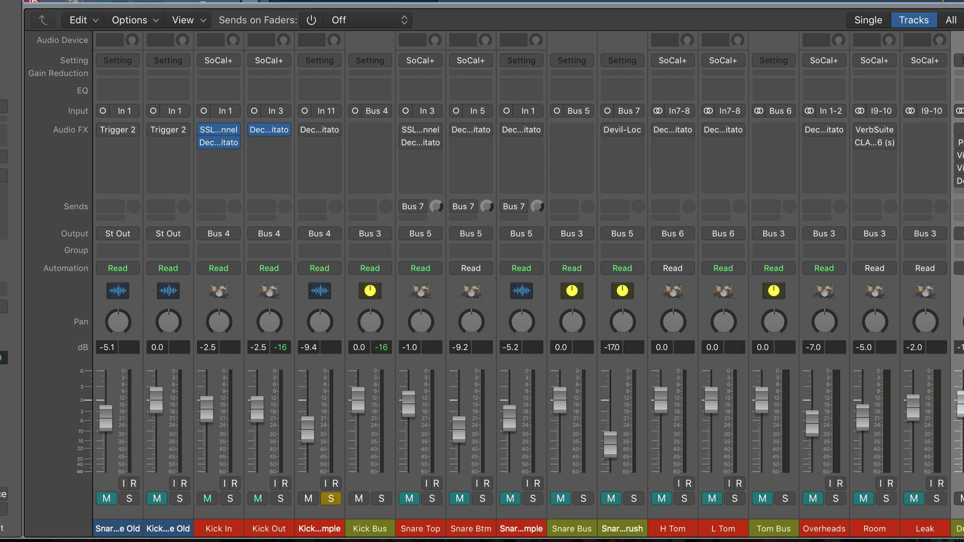
key("space")
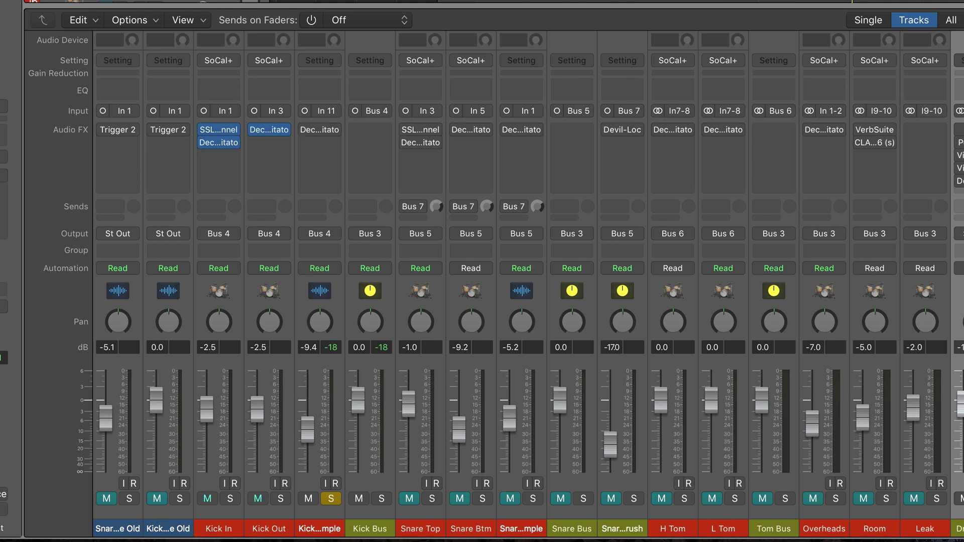
left_click(320, 129)
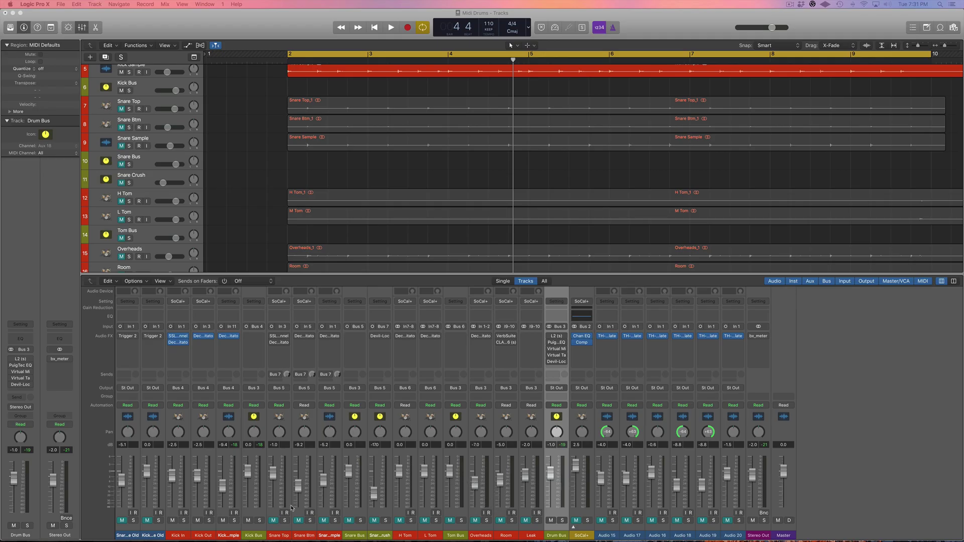
Toggle solo on the Kick Bus to audition the combined kick channels, leaving it unsoloed
left_click(262, 521)
left_click(260, 521)
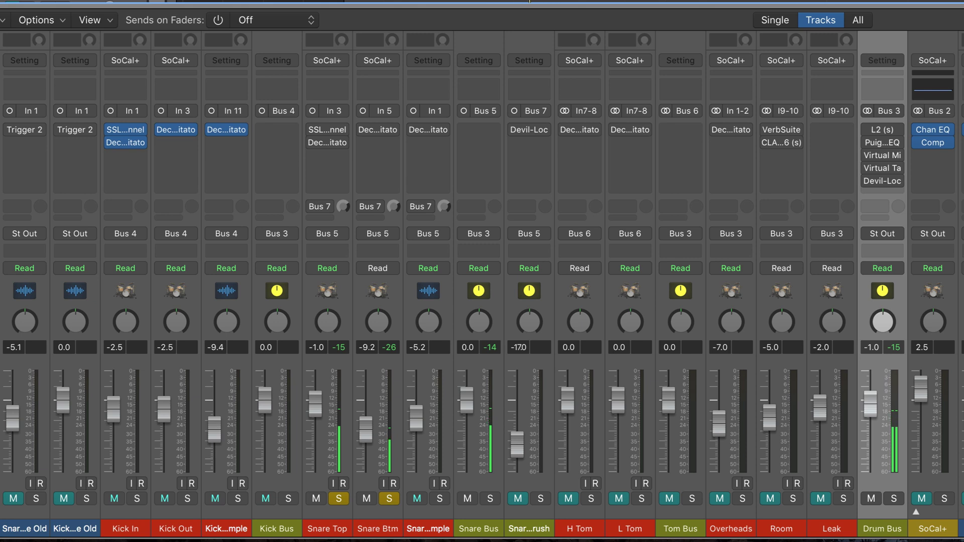
Enable the SSL channel and Decapitator plug-ins on Snare Top, and Decapitator on Snare Btm and Snare Sample
left_click(313, 143)
left_click(363, 129)
left_click(414, 129)
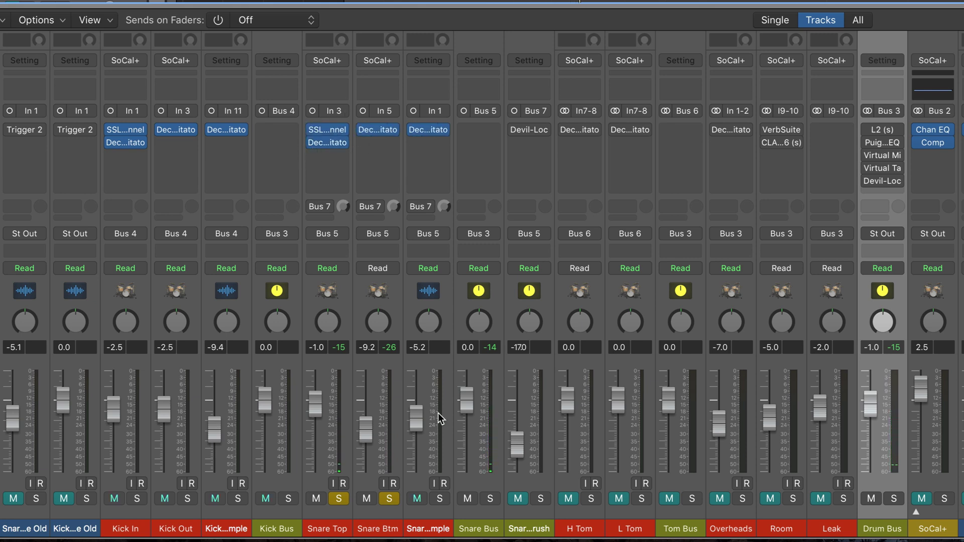
Solo Snare Sample together with Snare Top and Snare Btm for playback, then unsolo all three
left_click(440, 499)
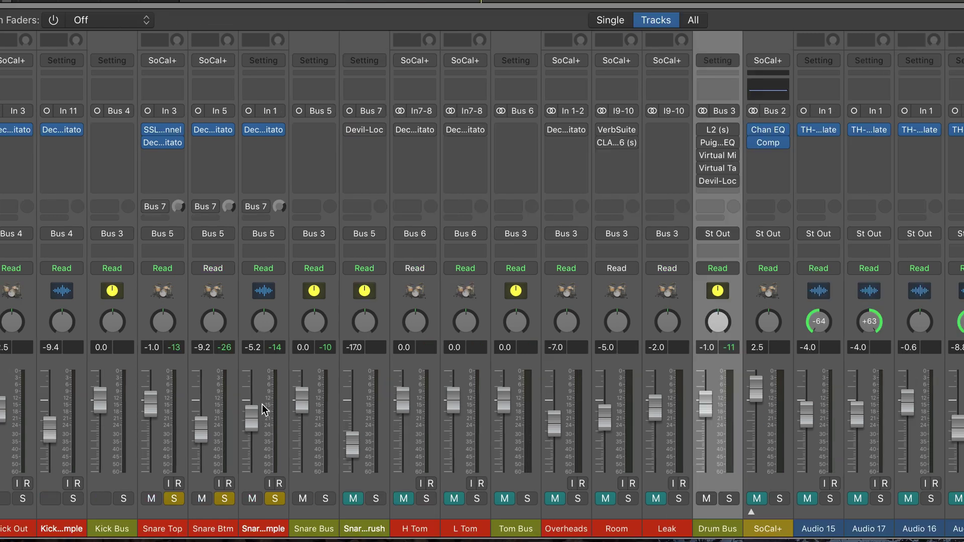
left_click(440, 499)
left_click(224, 499)
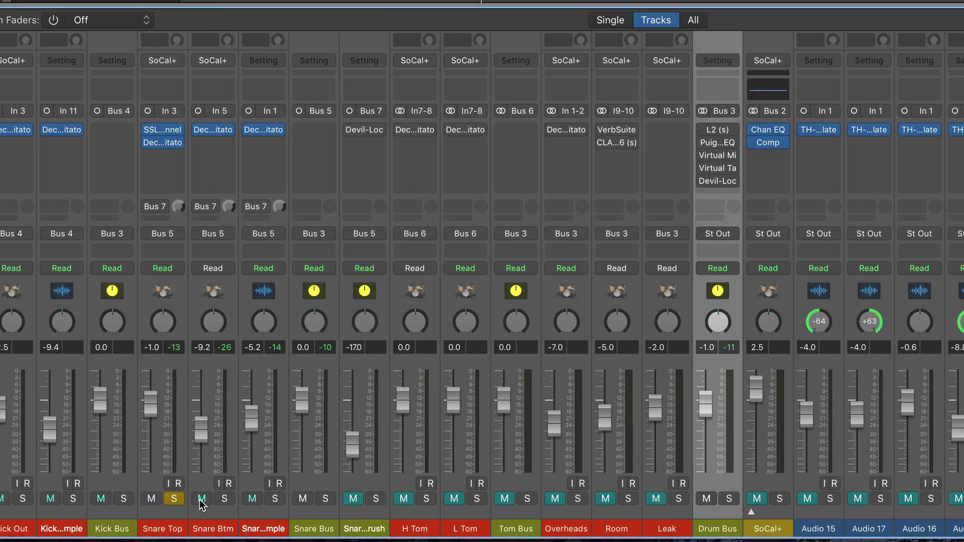
left_click(174, 498)
Activate the Bus 7 sends on Snare Top, Snare Btm and Snare Sample, and unmute the Snare Crush channel
left_click(149, 206)
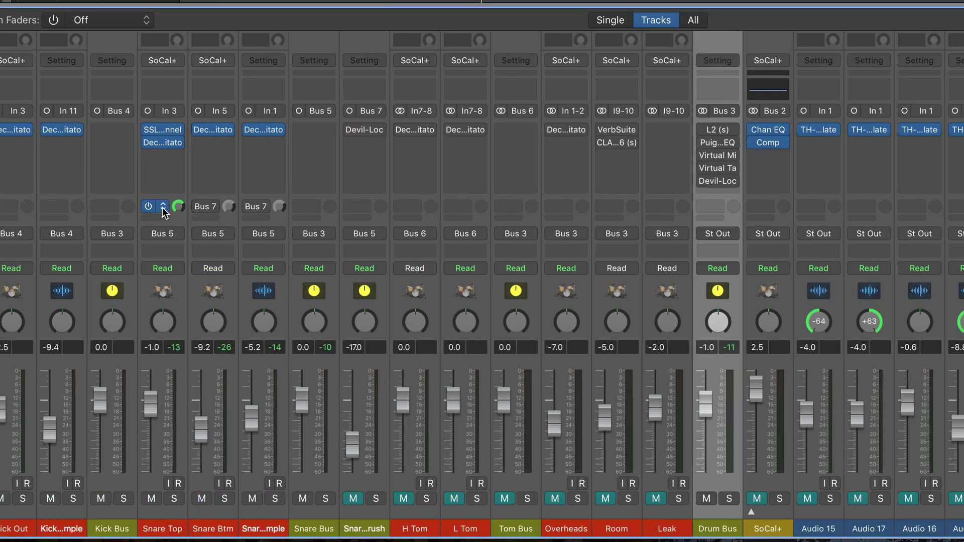
left_click(199, 206)
left_click(248, 208)
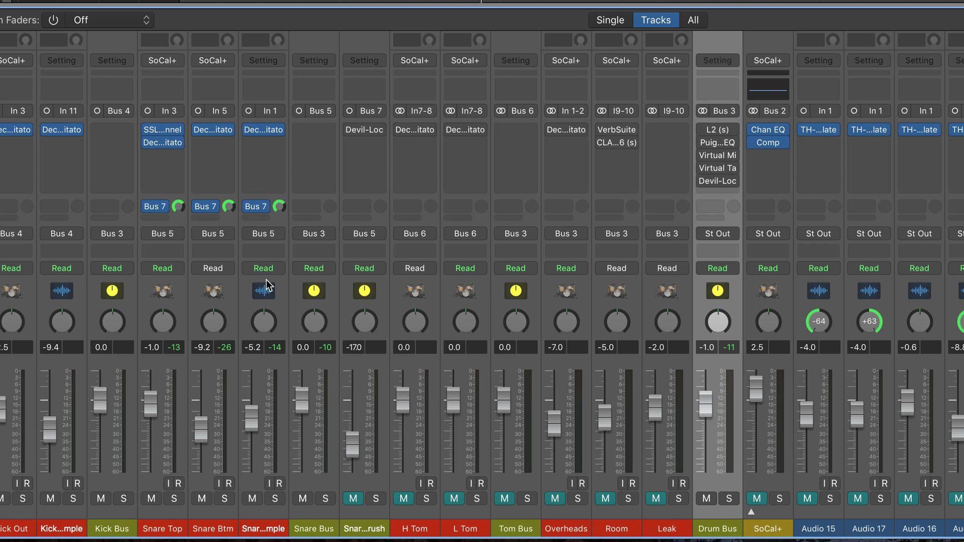
left_click(353, 499)
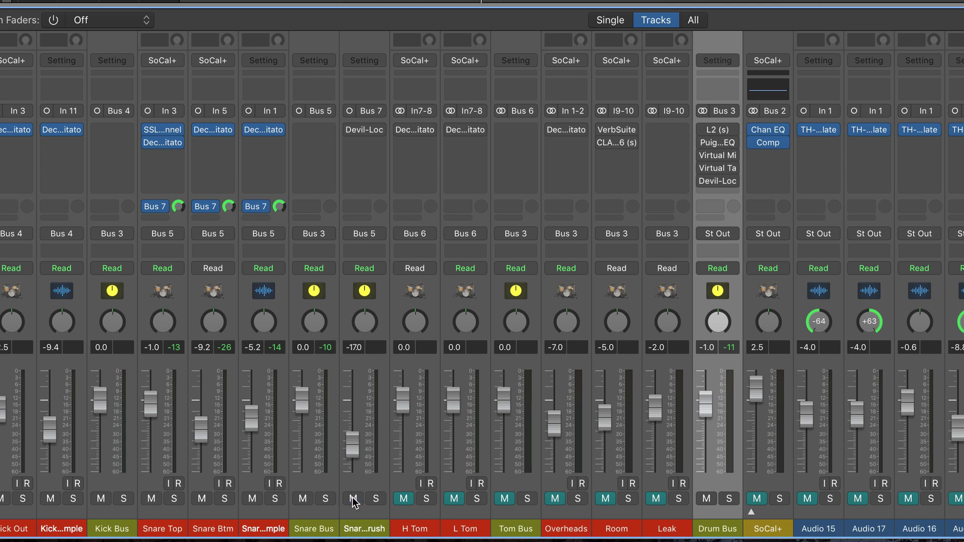
Solo Snare Crush and compare its Devil-Loc plug-in off and on during playback, leaving it enabled
left_click(364, 530)
key("s")
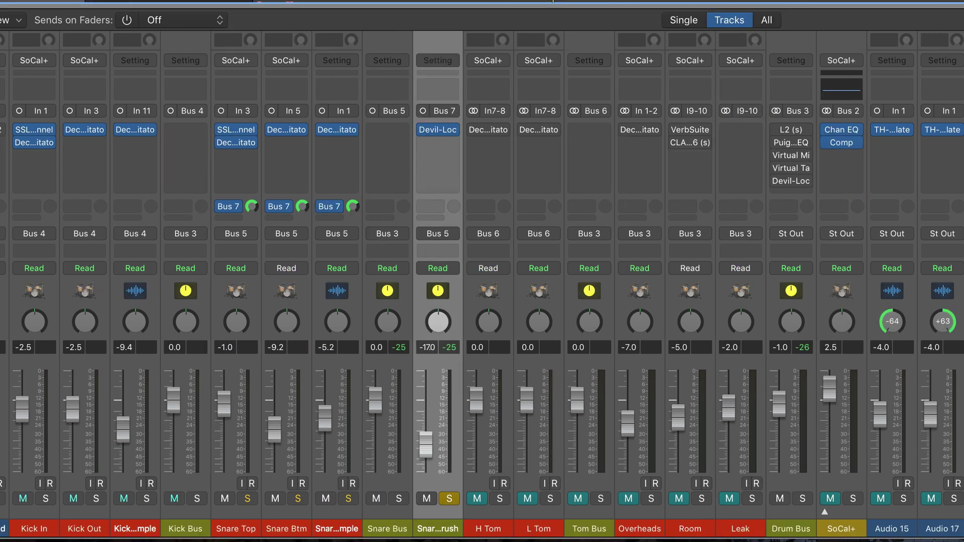
left_click(439, 131)
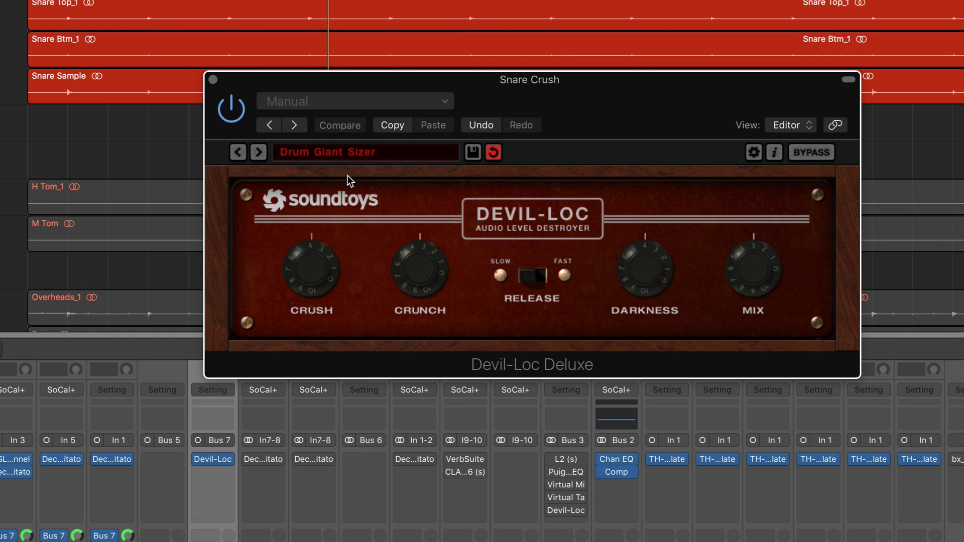
left_click(231, 109)
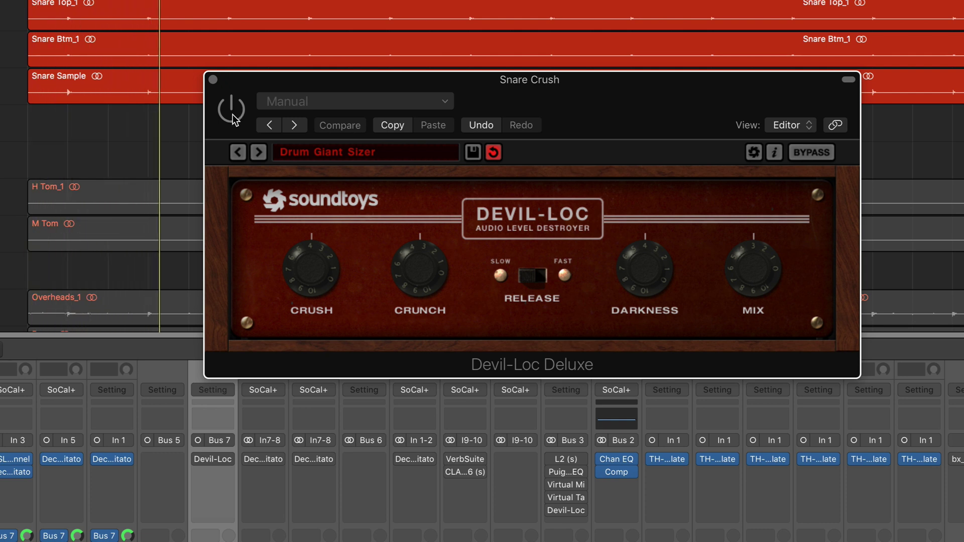
left_click(232, 118)
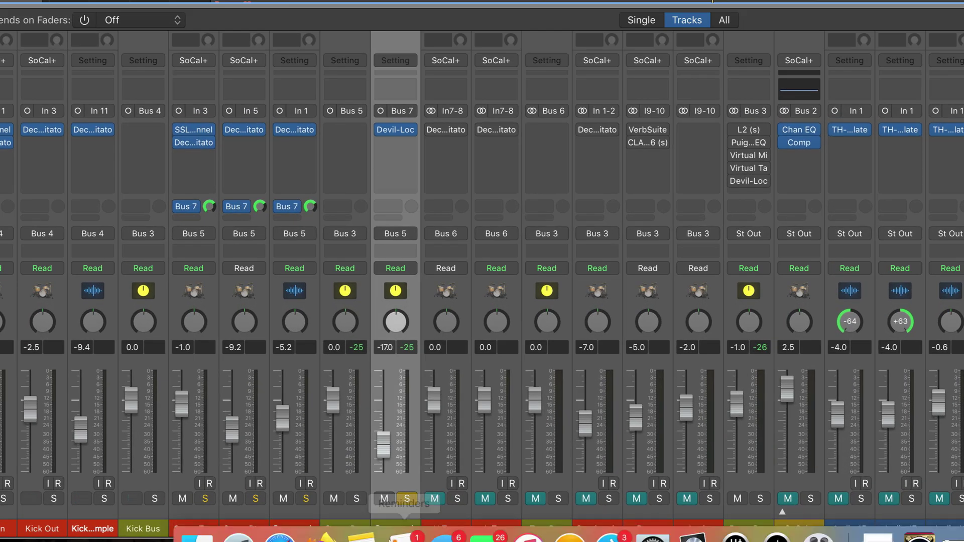
Solo the Snare Bus instead of Snare Crush and compare playback with Snare Crush muted and unmuted, leaving it unmuted
left_click(357, 499)
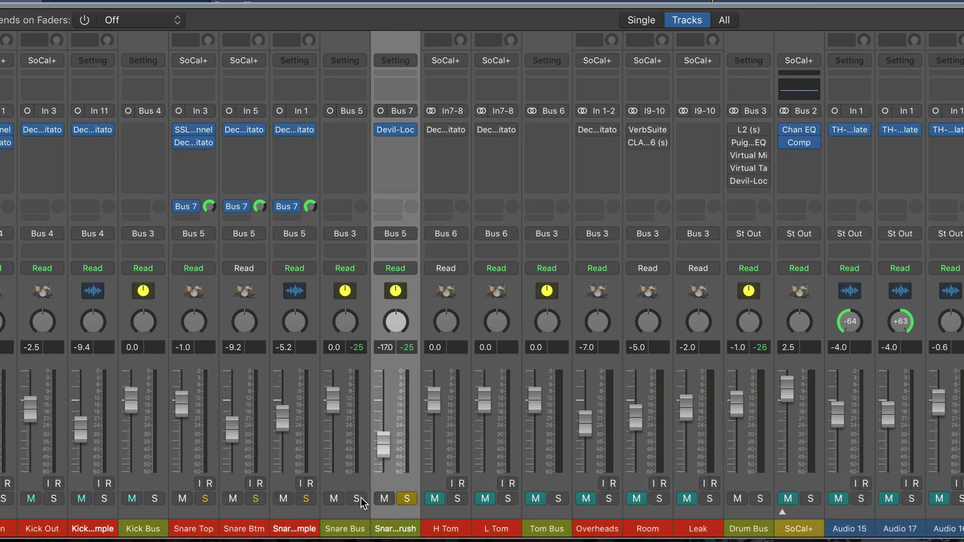
left_click(407, 498)
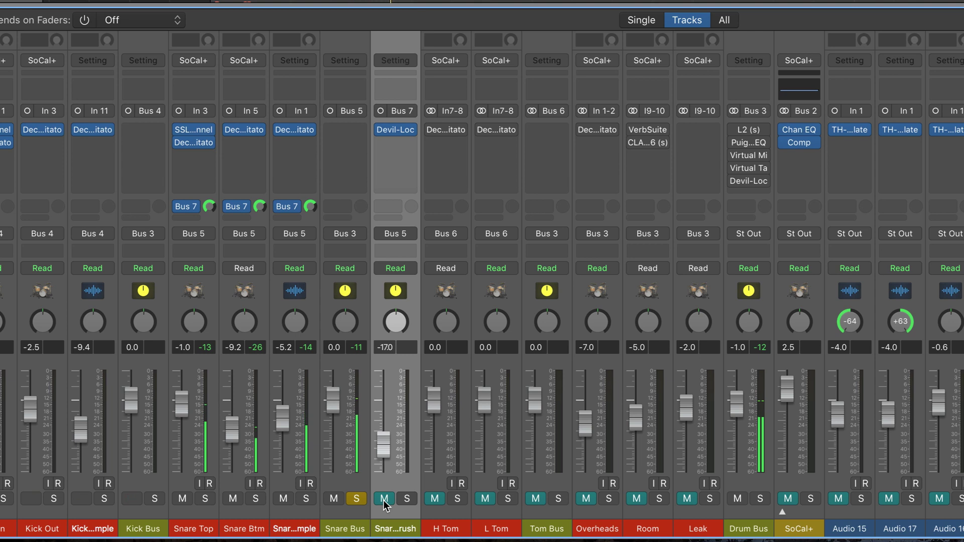
left_click(384, 499)
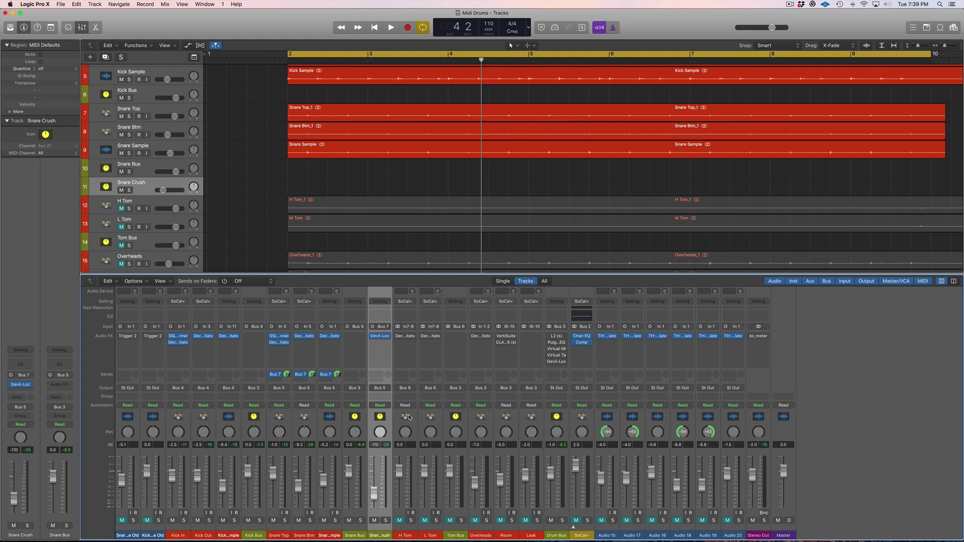
Enable Decapitator on H Tom and L Tom, and unmute both tom channels and the Tom Bus
left_click(399, 337)
left_click(424, 337)
left_click(405, 521)
left_click(425, 521)
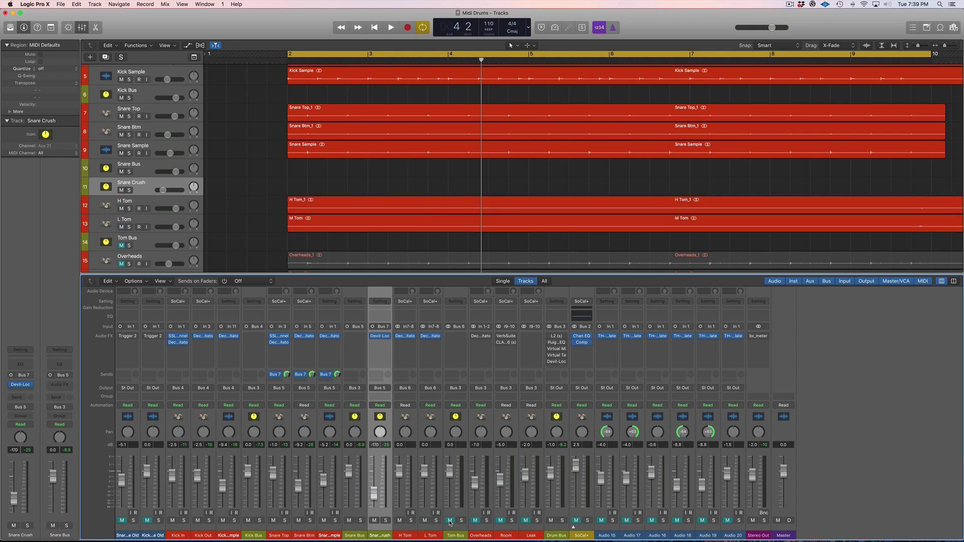
left_click(450, 521)
Unmute the Overheads channel, enable its Decapitator plug-in, and close the plug-in window
left_click(476, 521)
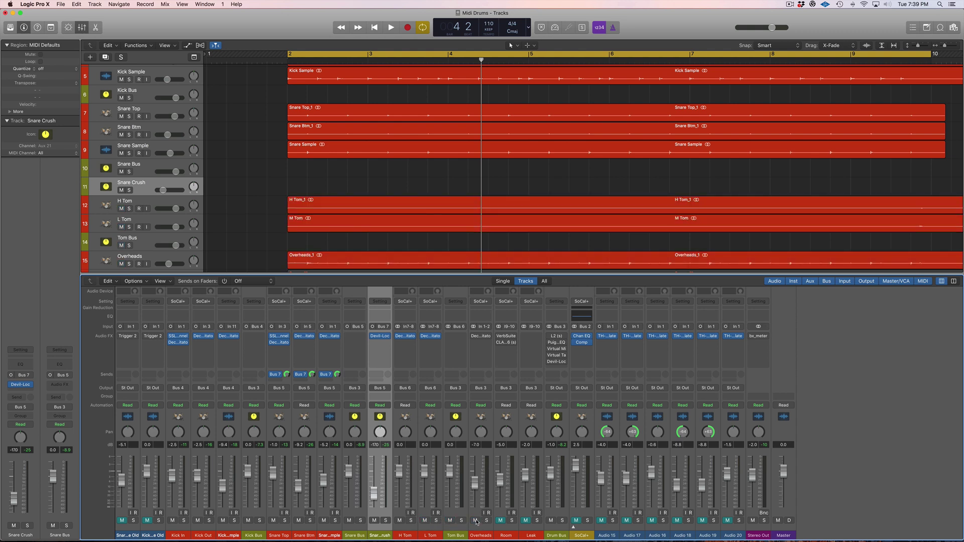
left_click(483, 337)
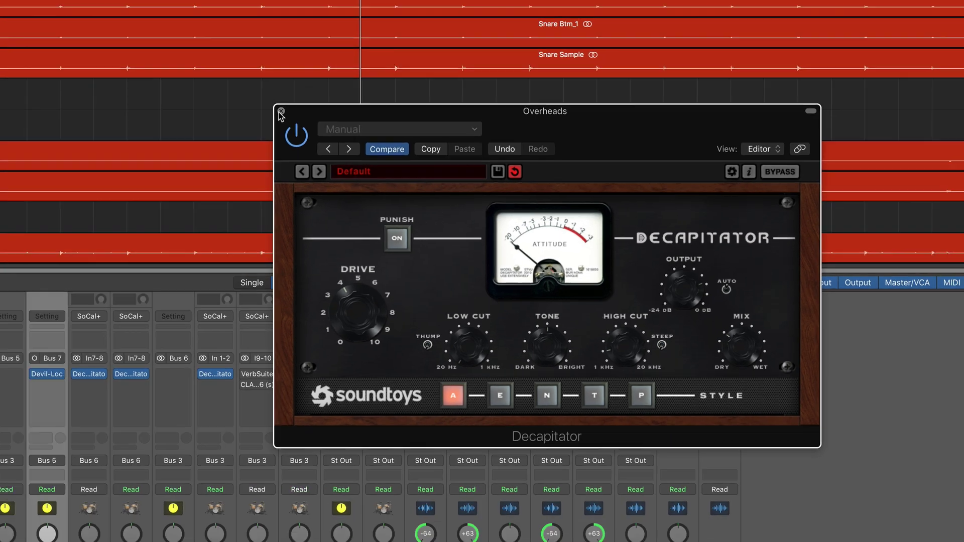
left_click(161, 77)
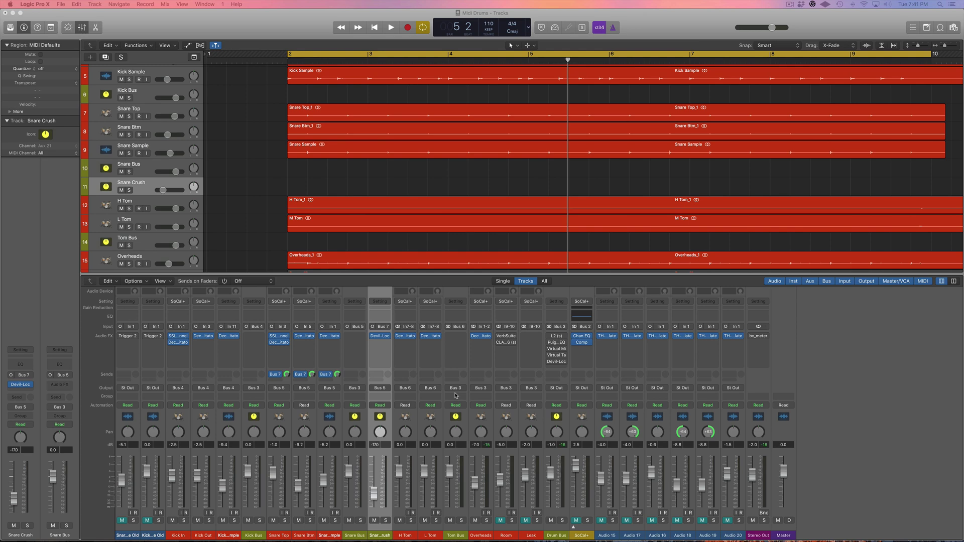
Play back the Room channel soloed, enable its VerbSuite Classics reverb, and close the plug-in
left_click(512, 521)
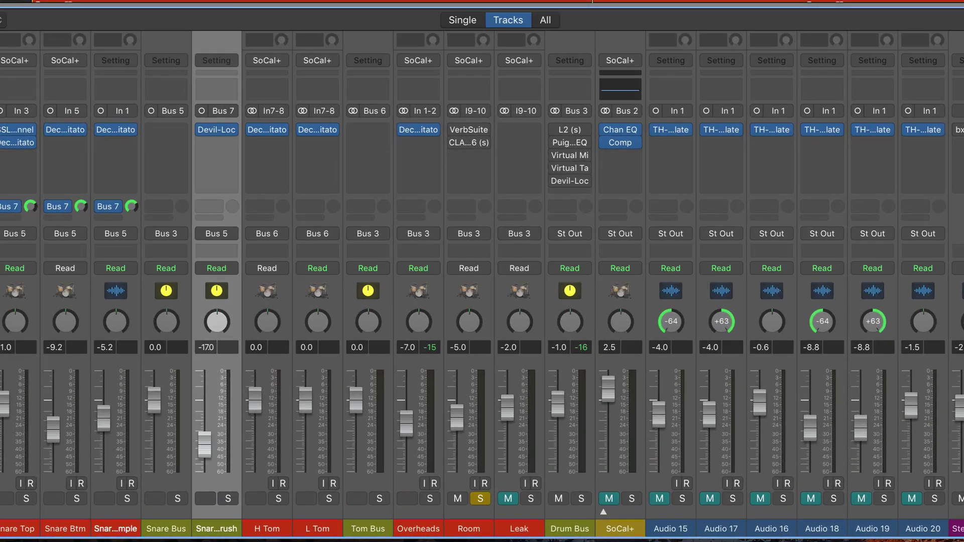
key("space")
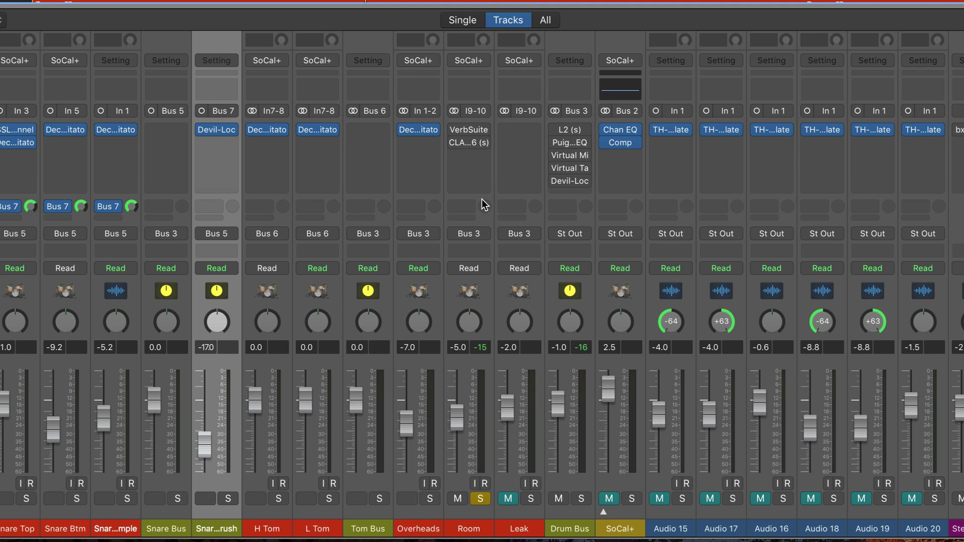
mouse_move(472, 164)
mouse_move(469, 127)
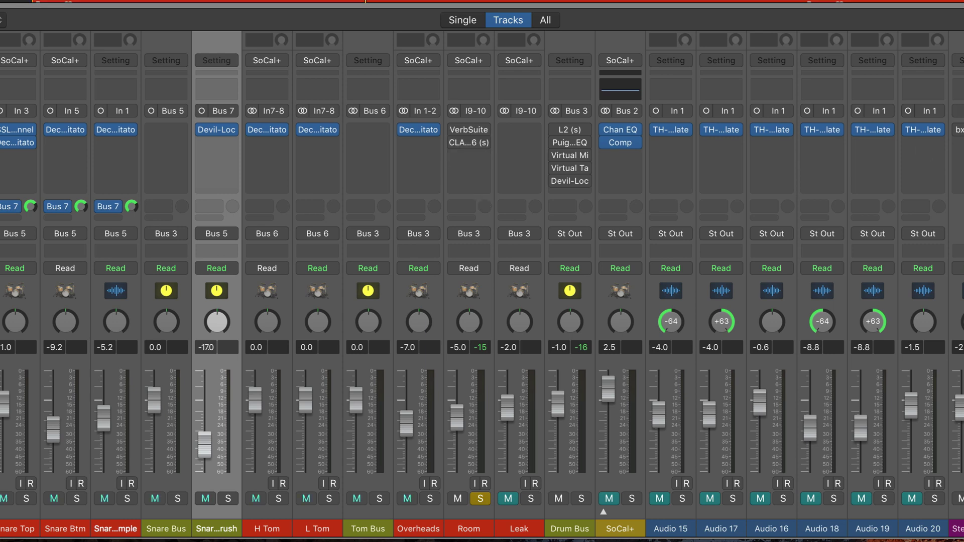
left_click(469, 130)
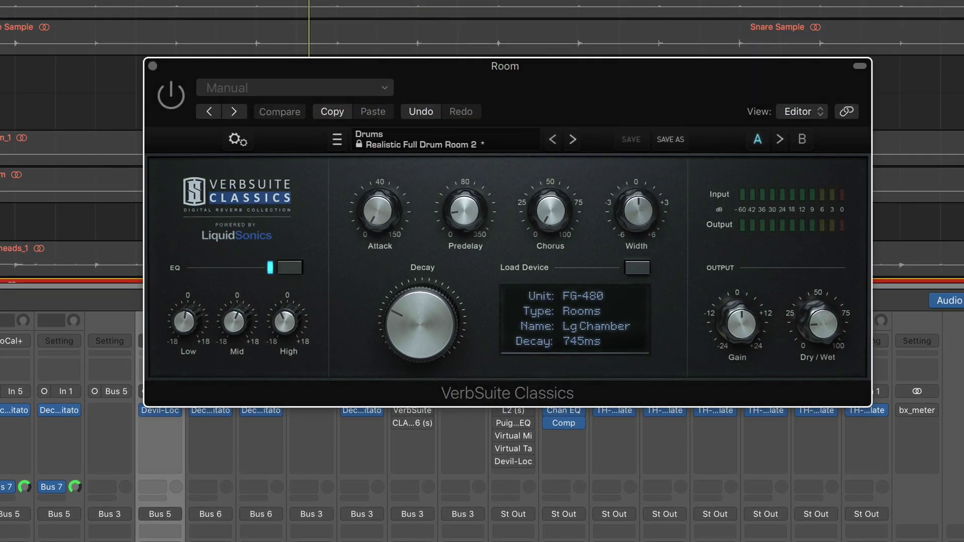
left_click(171, 96)
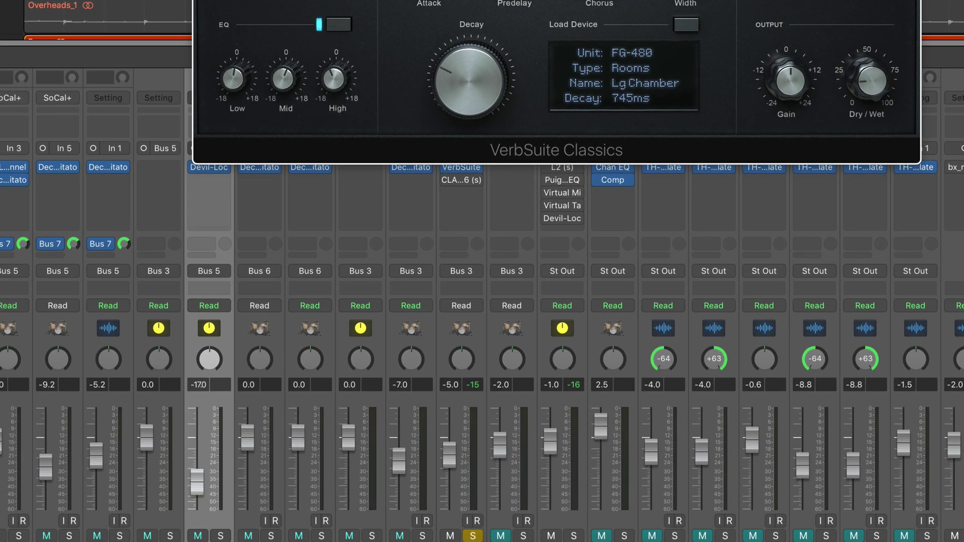
left_click(153, 66)
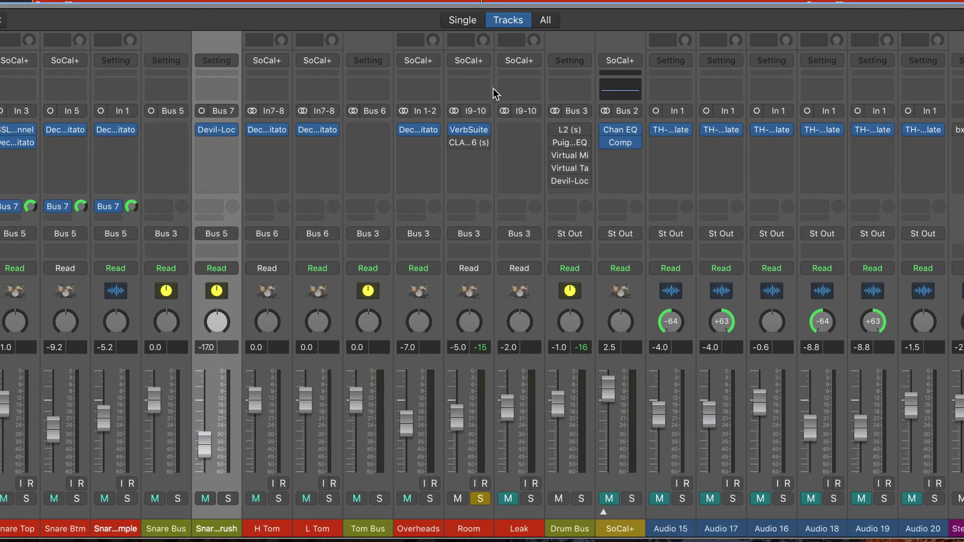
Open the CLA-76 compressor on the Room channel and enable it during playback
mouse_move(425, 414)
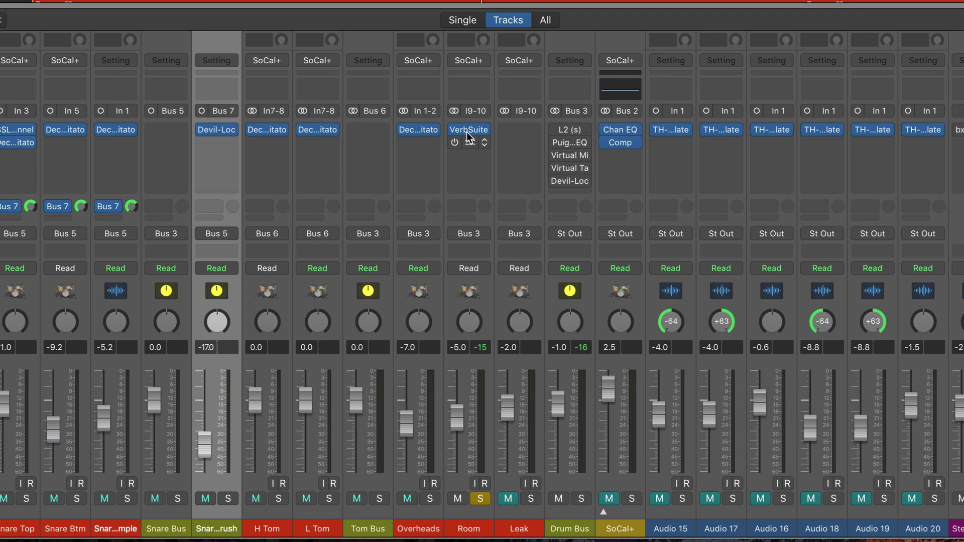
left_click(469, 143)
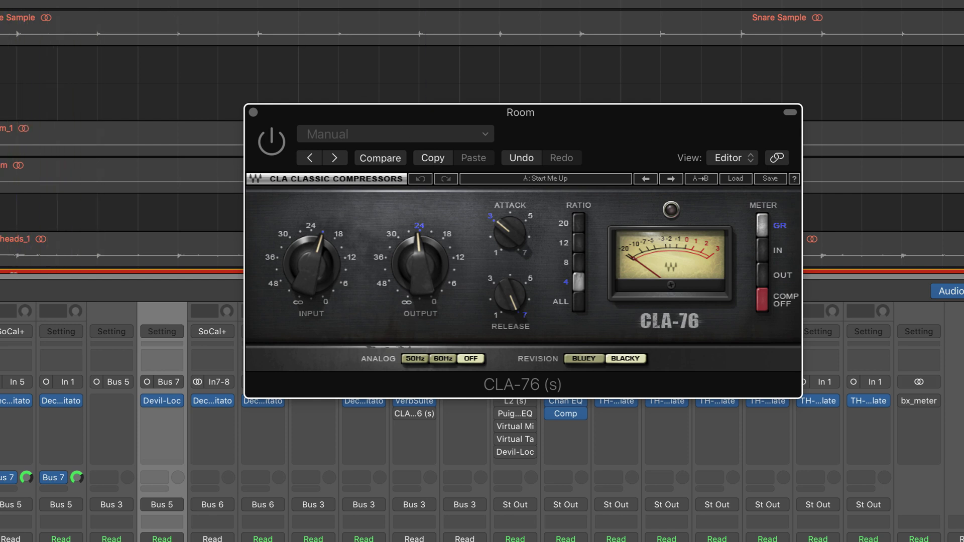
left_click(271, 143)
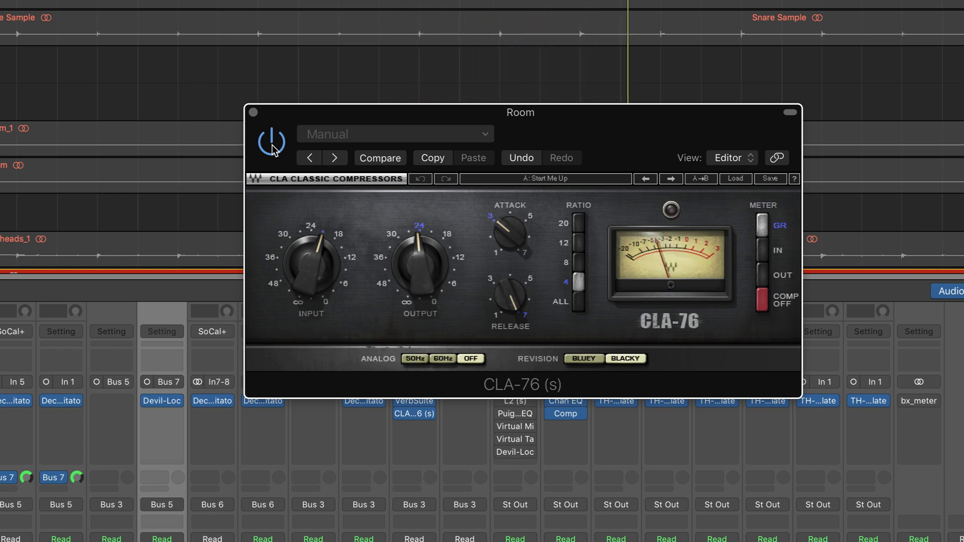
Compare the Room channel with CLA-76 bypassed and enabled, leave it enabled, unsolo Room, and close the plug-in window
left_click(272, 142)
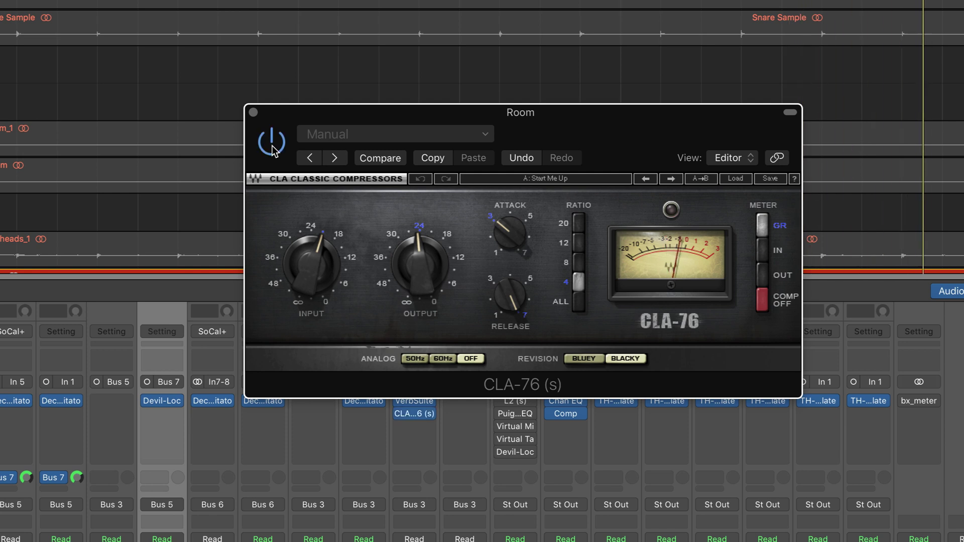
left_click(272, 145)
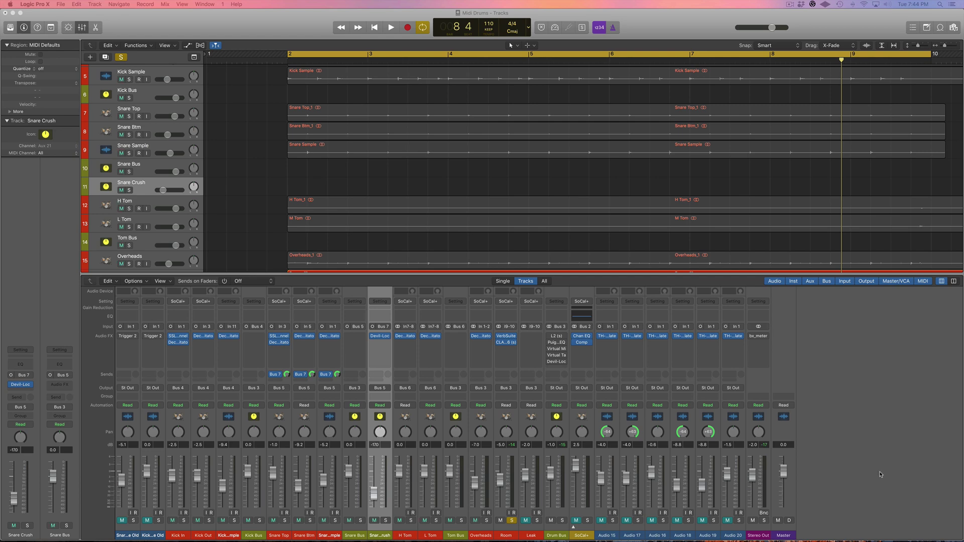
left_click(512, 521)
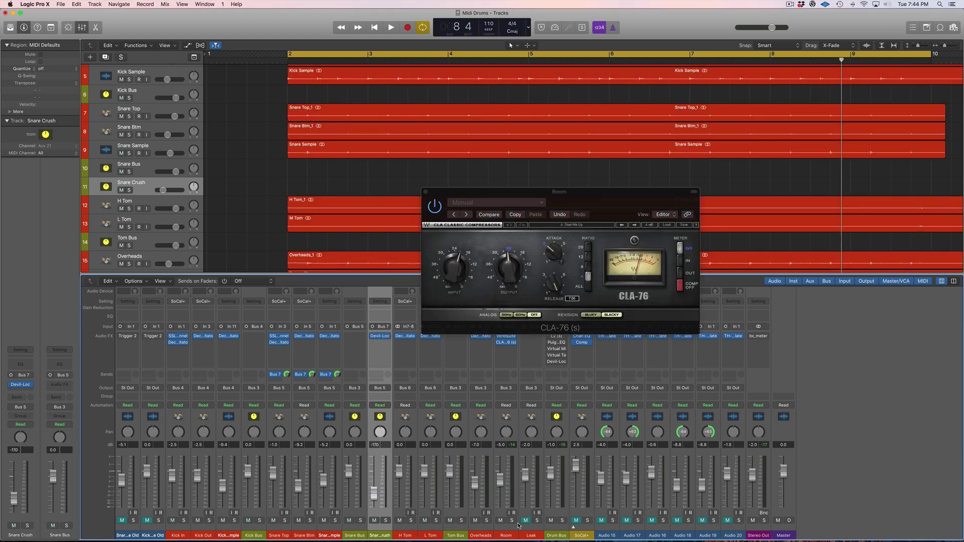
left_click(425, 192)
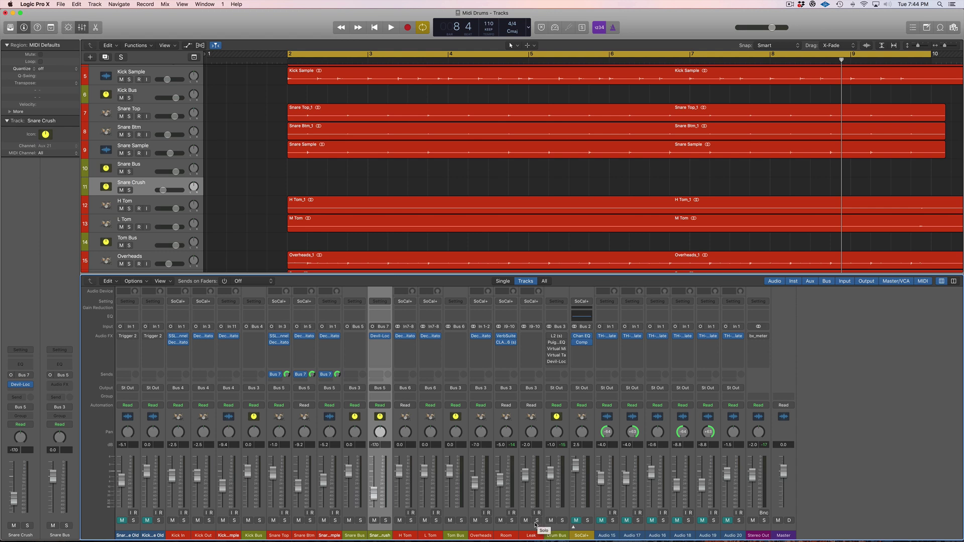
Solo the Drum Bus, play back the recorded drums without its plug-ins, and return the playhead to bar 2
left_click(562, 521)
key("space")
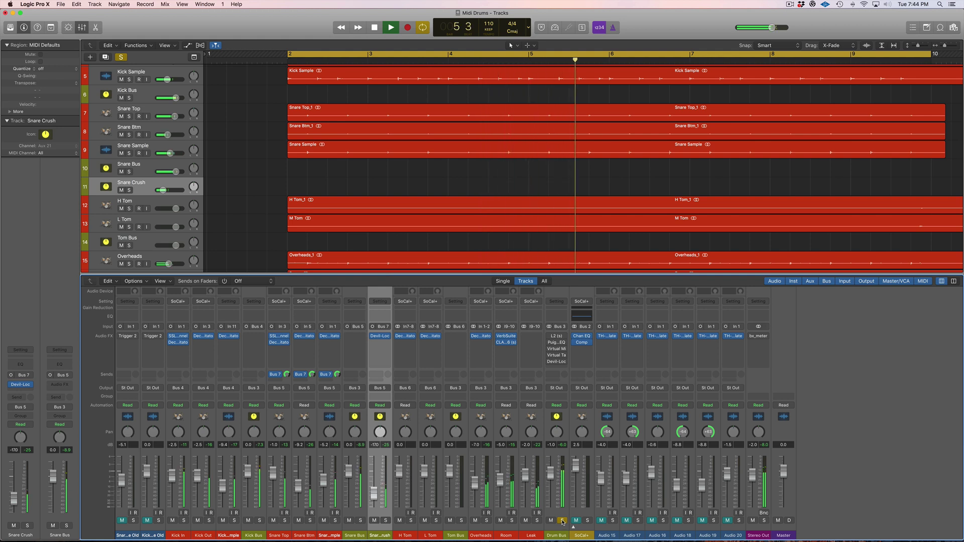
key("space")
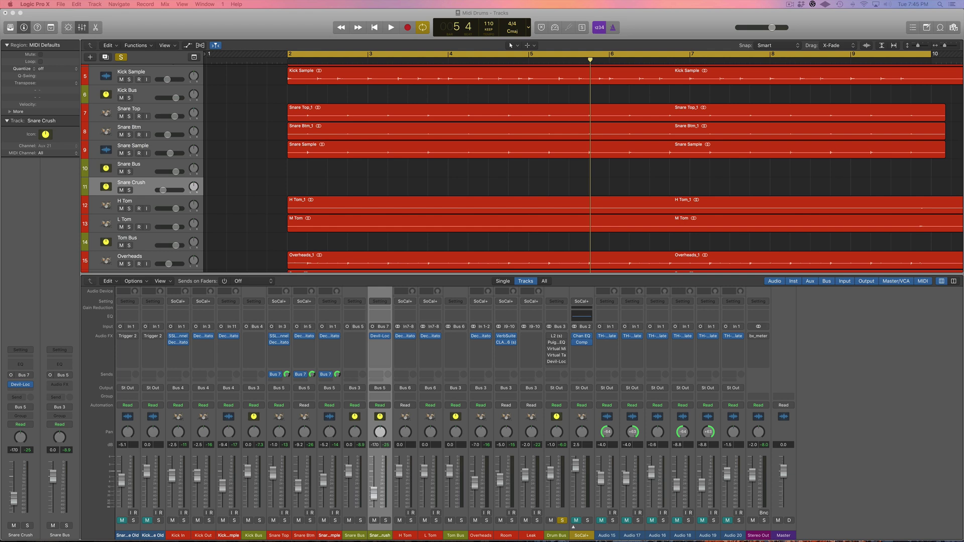
key("Return")
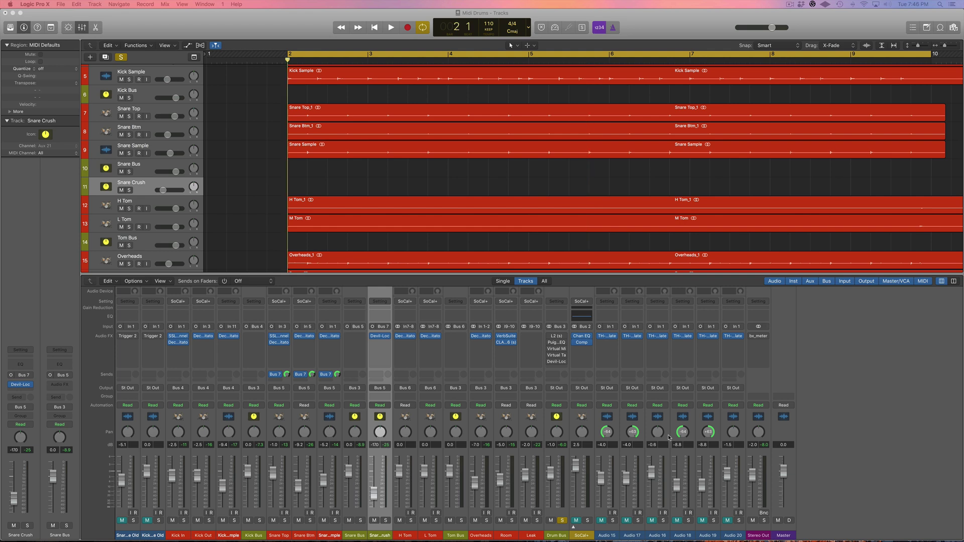
Open the L2 Ultramaximizer on the Drum Bus, enable it, and play back the drums through it
left_click(556, 337)
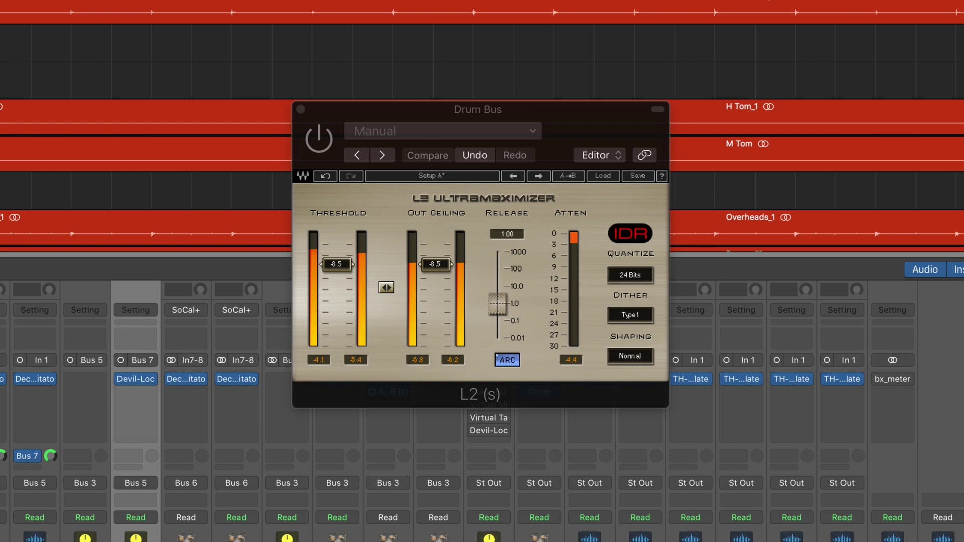
left_click(320, 140)
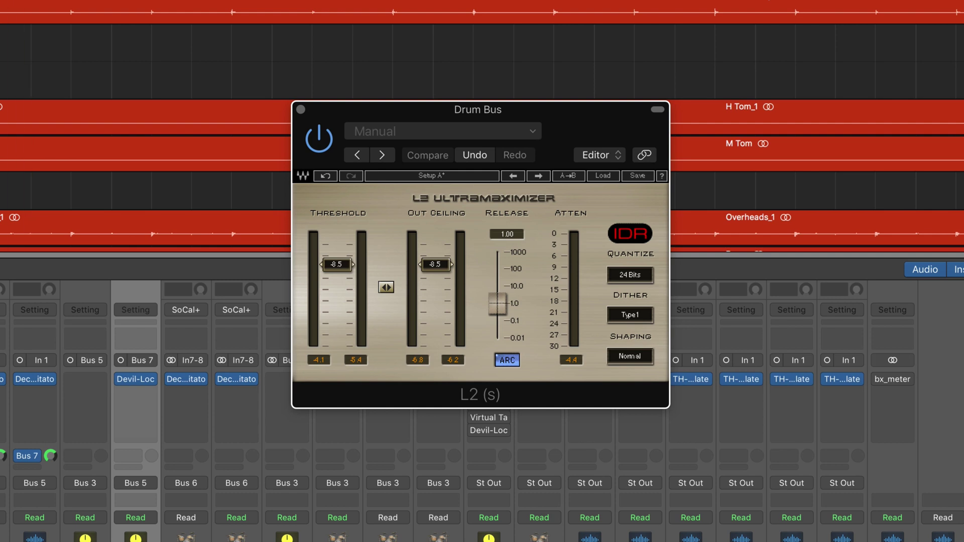
key("space")
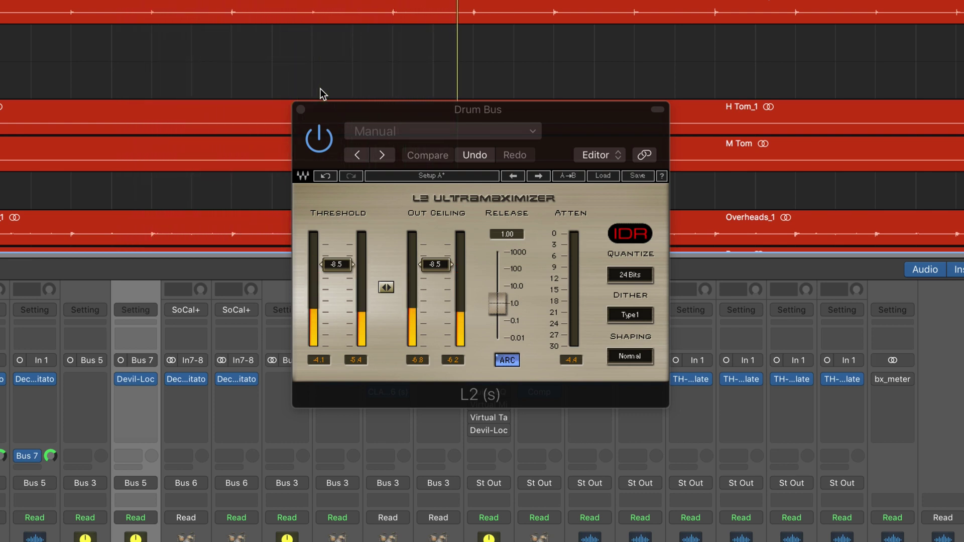
key("space")
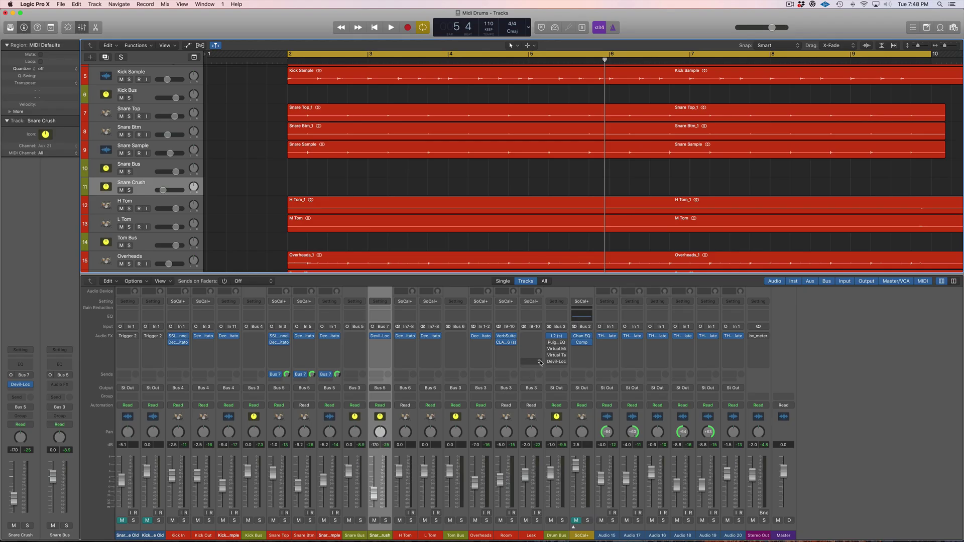
Open the PuigTec EQP1A on the Drum Bus and compare it bypassed and enabled during playback, leaving it enabled
left_click(556, 345)
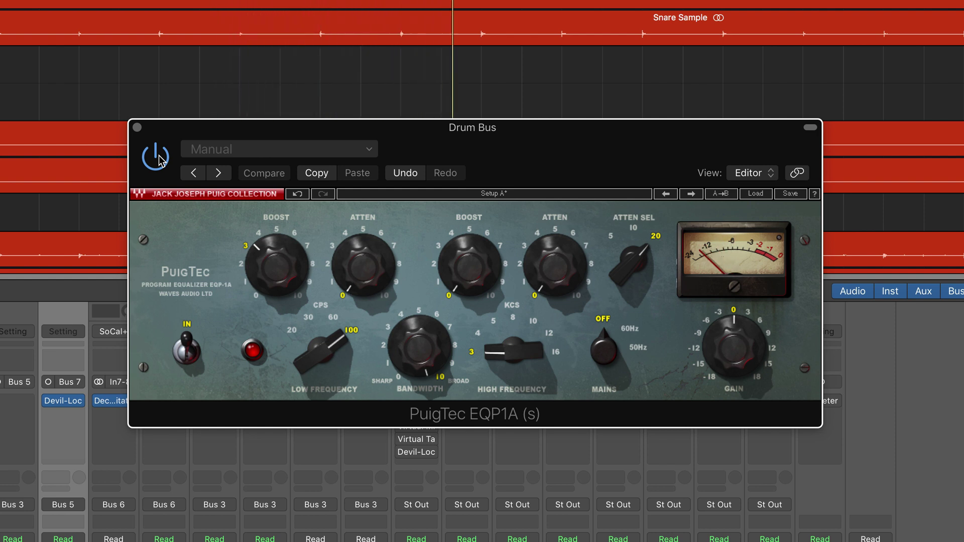
left_click(159, 159)
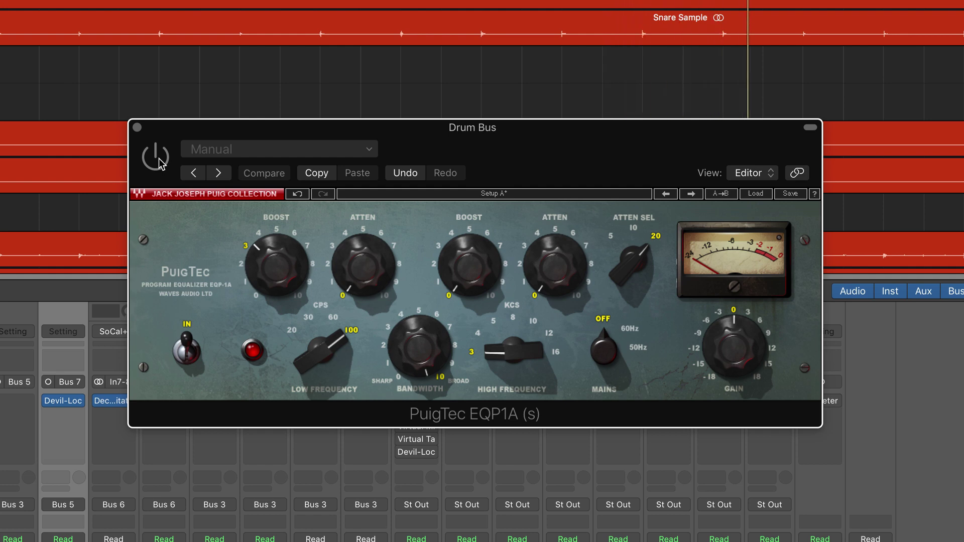
left_click(159, 160)
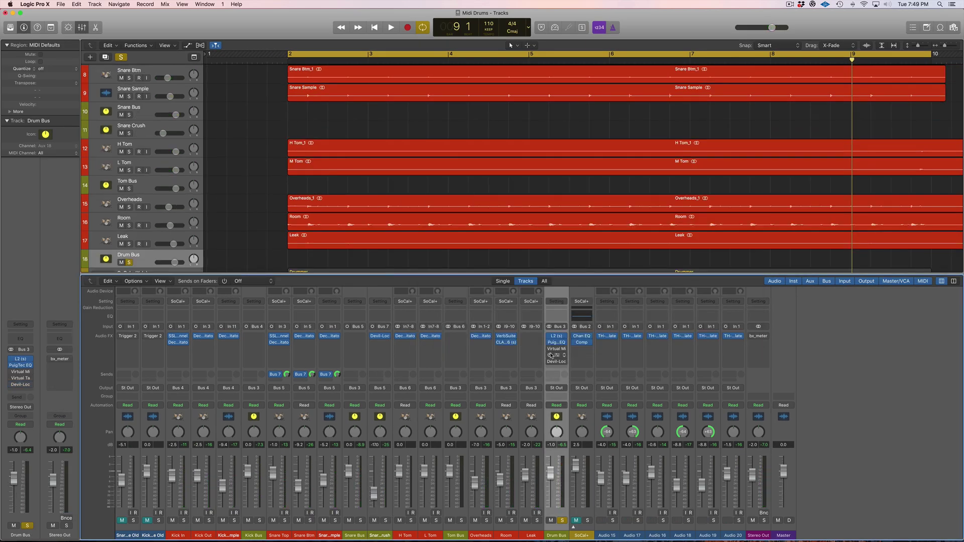
View Virtual Mix Rack and Virtual Tape Machines on the Drum Bus, enable both, and close their windows
mouse_move(557, 352)
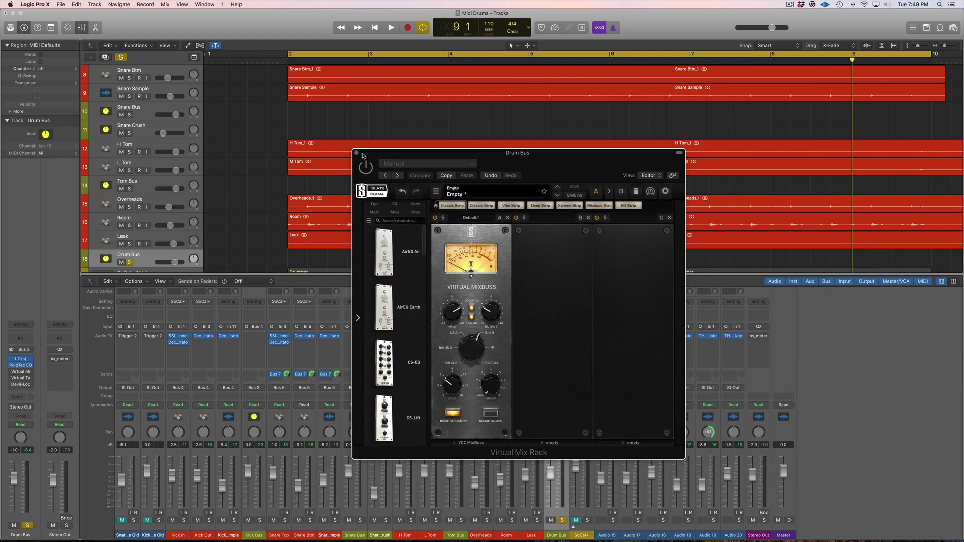
left_click(357, 153)
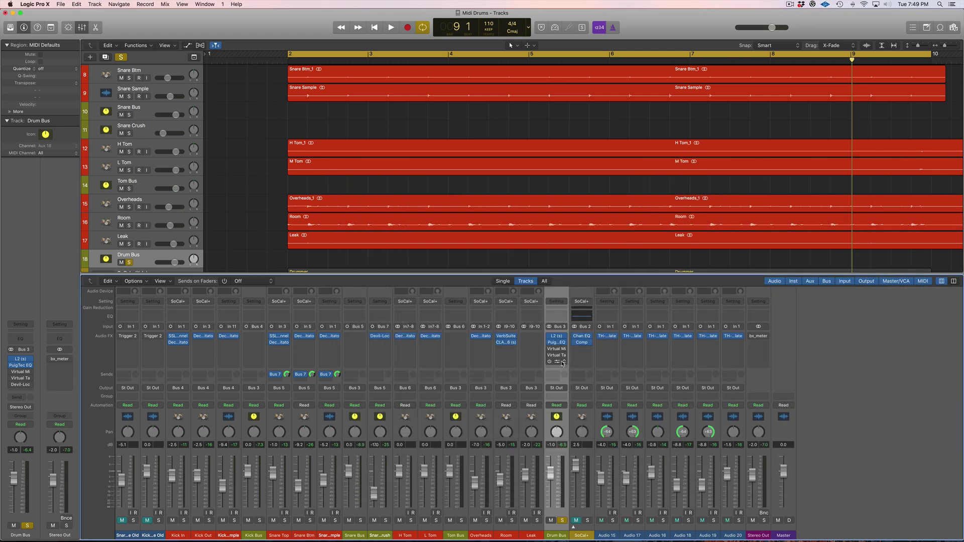
left_click(552, 349)
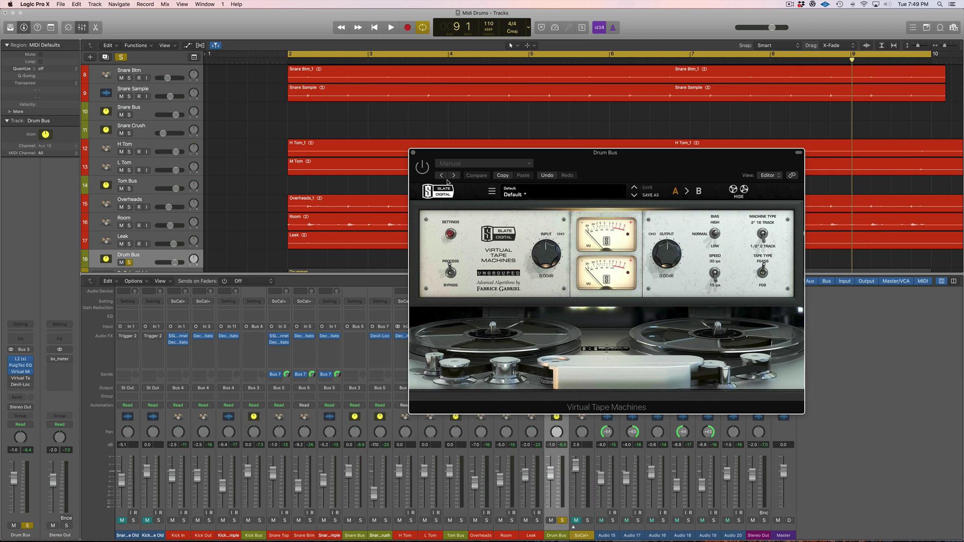
left_click(413, 153)
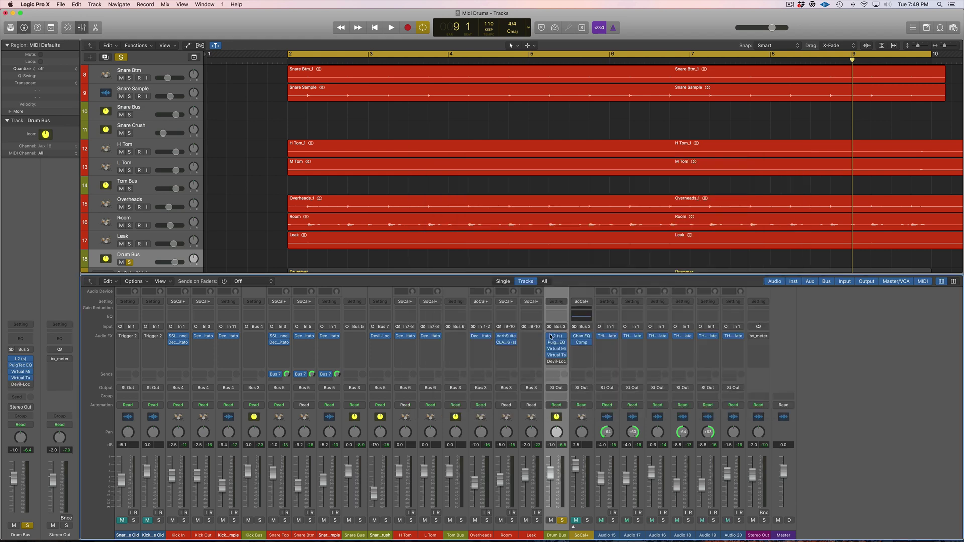
Open Devil-Loc Deluxe on the Drum Bus, reposition its window, and enable it during playback
left_click(558, 362)
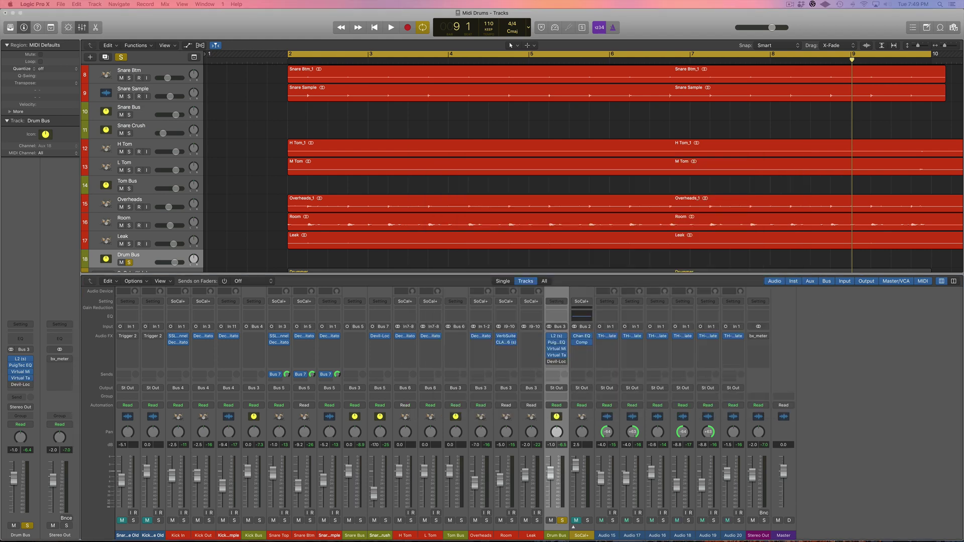
left_click_drag(790, 179, 667, 205)
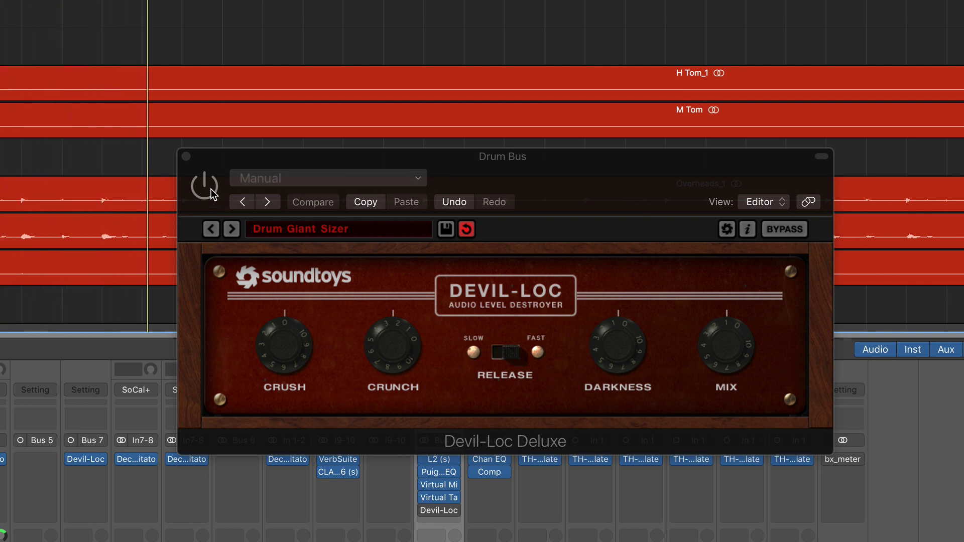
left_click(212, 193)
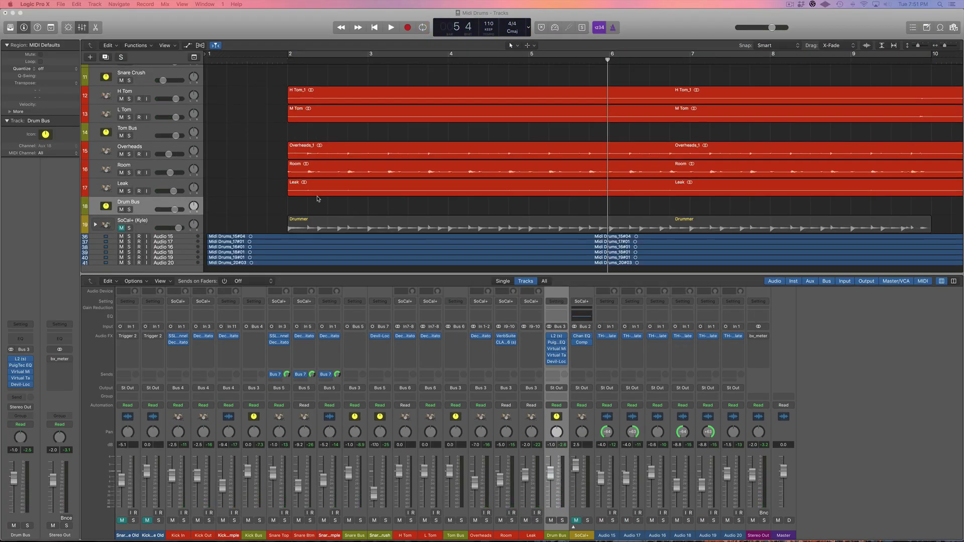
Mute the Drum Bus, unmute the SoCal+ Drummer track, and play the programmed drums from bar 2
left_click(121, 209)
left_click(121, 228)
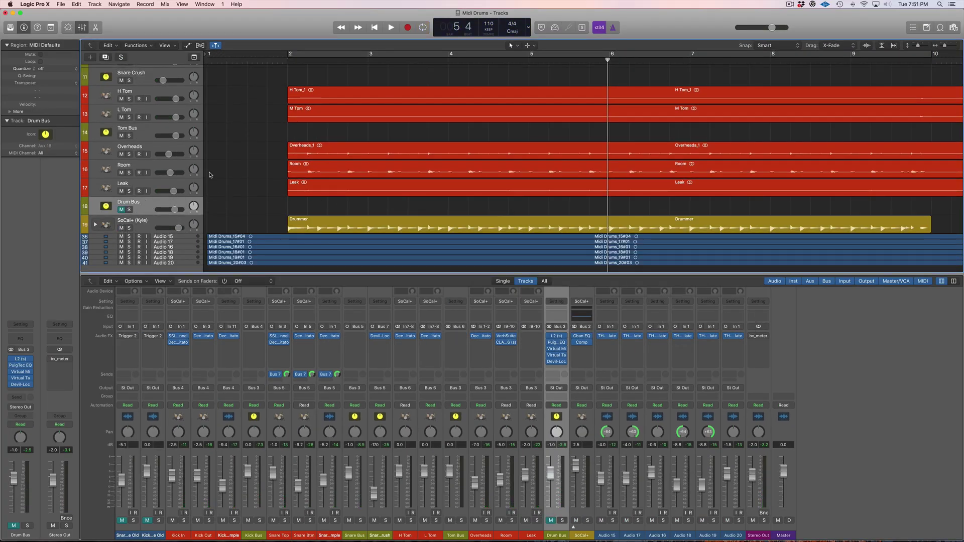
double_click(288, 64)
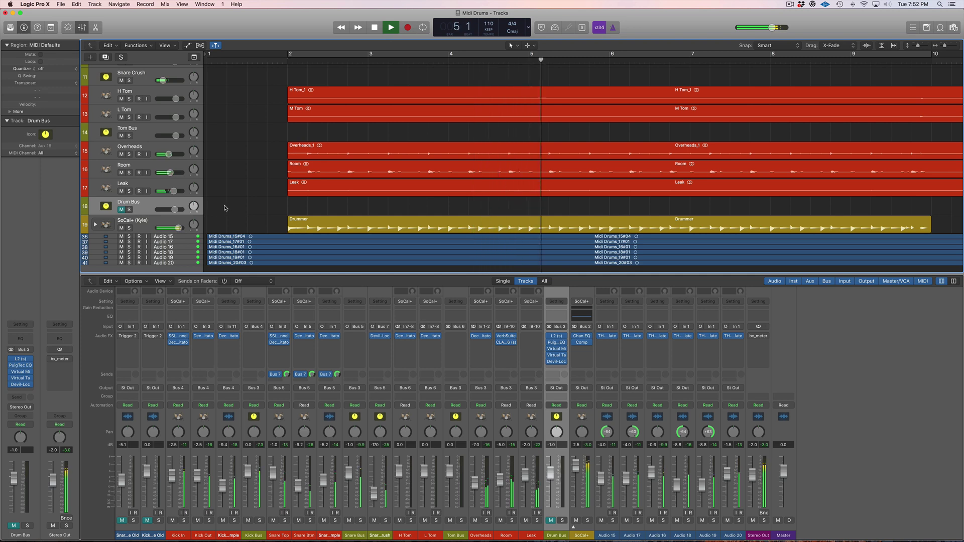
key("space")
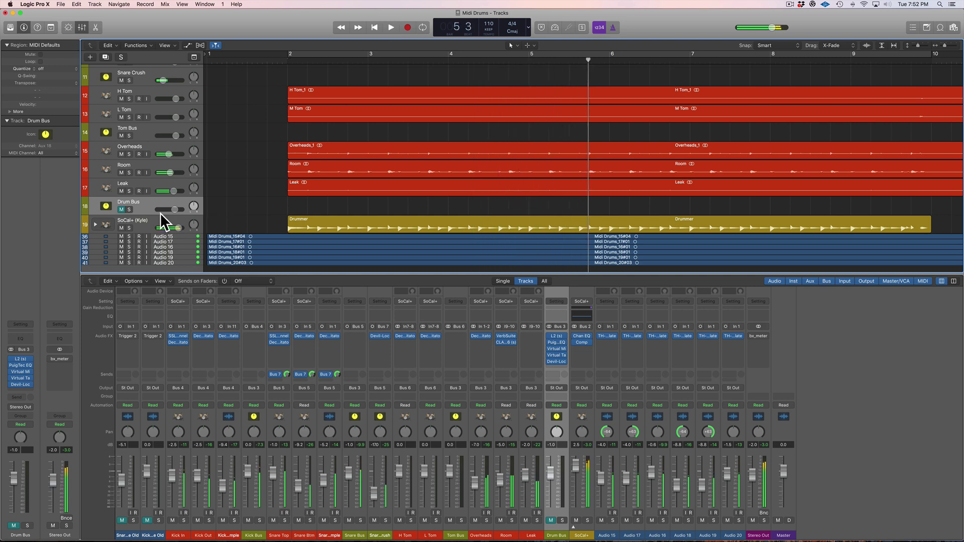
Mute the SoCal+ Drummer track, unmute the Drum Bus, and play the recorded drums from bar 2 to past bar 10
left_click(121, 227)
left_click(121, 210)
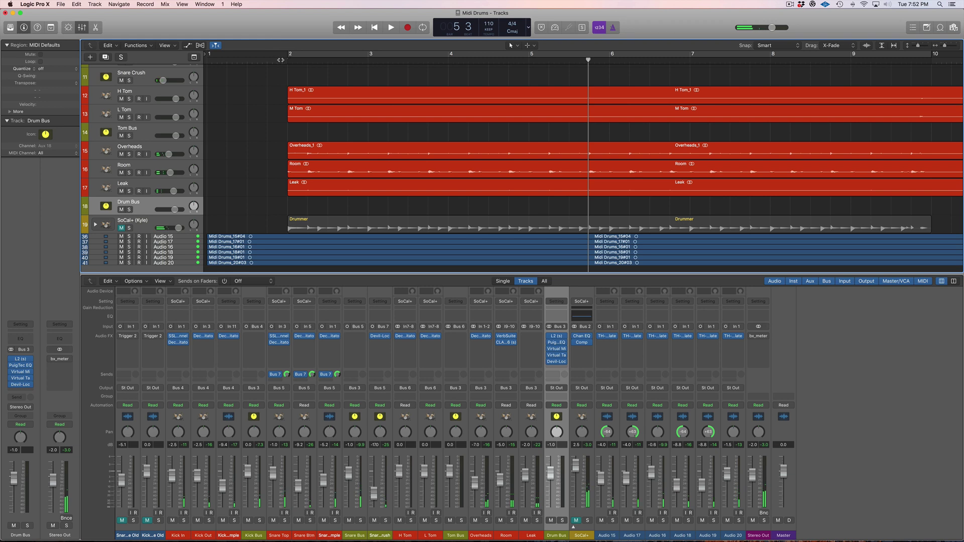
left_click(281, 60)
key("space")
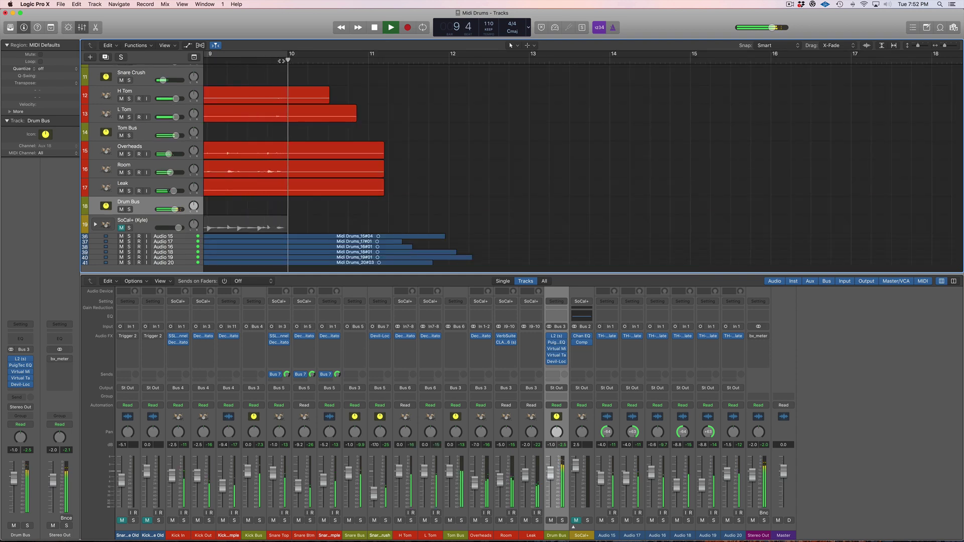
key("space")
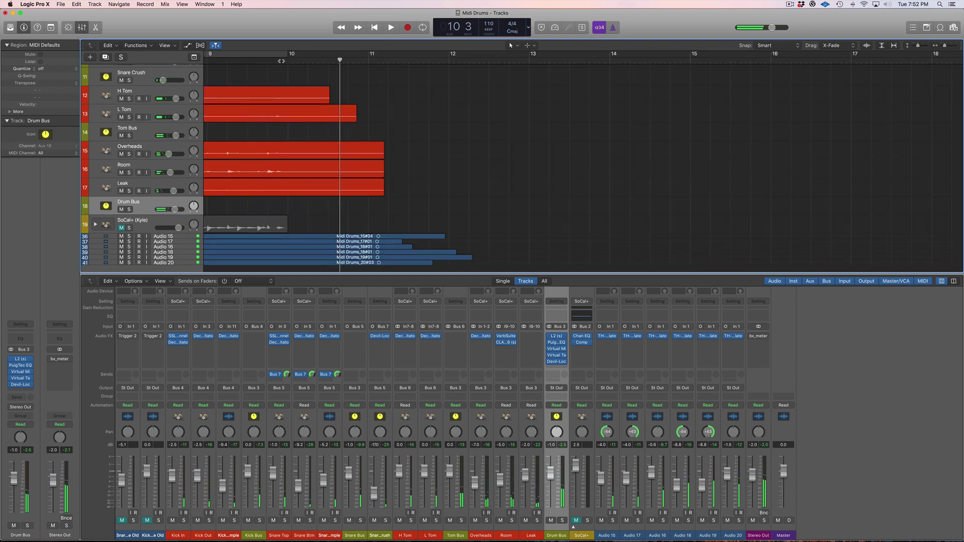